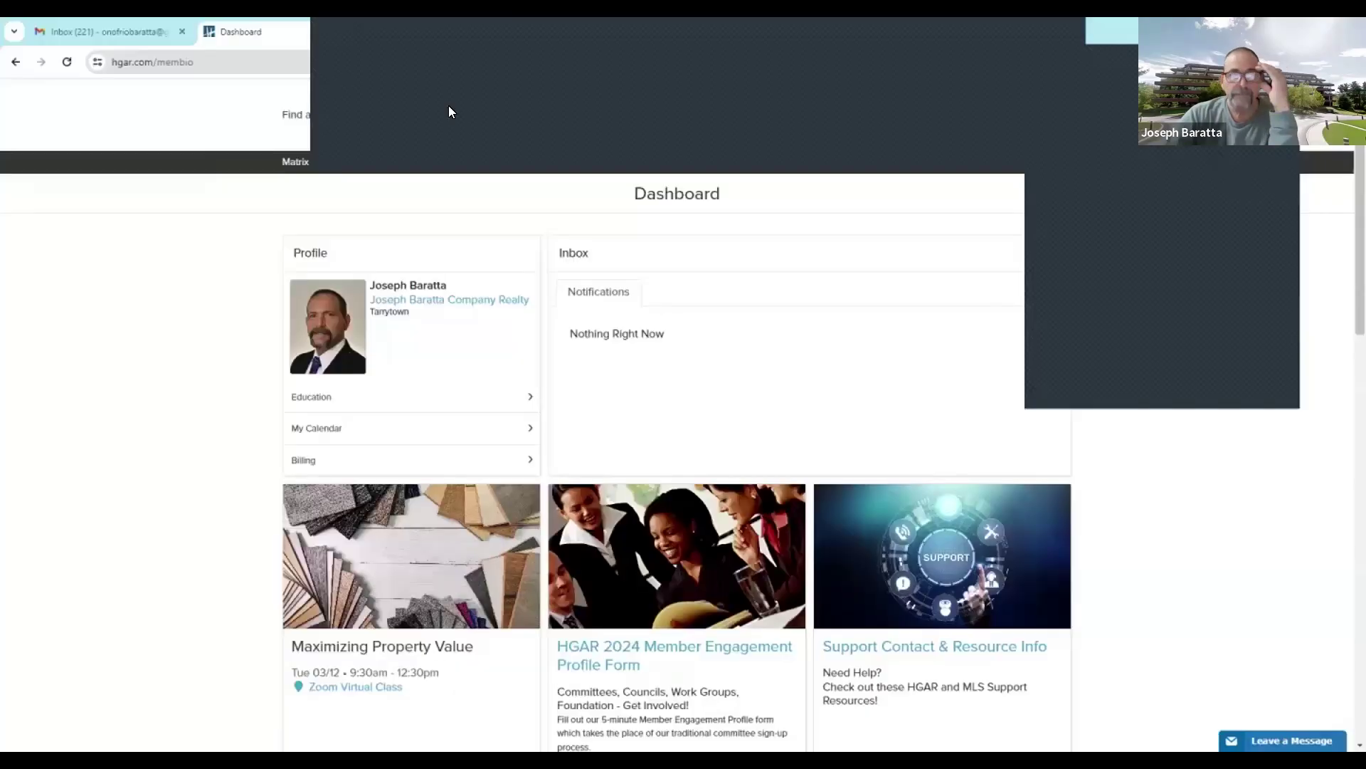
Enter OneKey Matrix from the dashboard and dismiss the disclosure announcement.
left_click(296, 162)
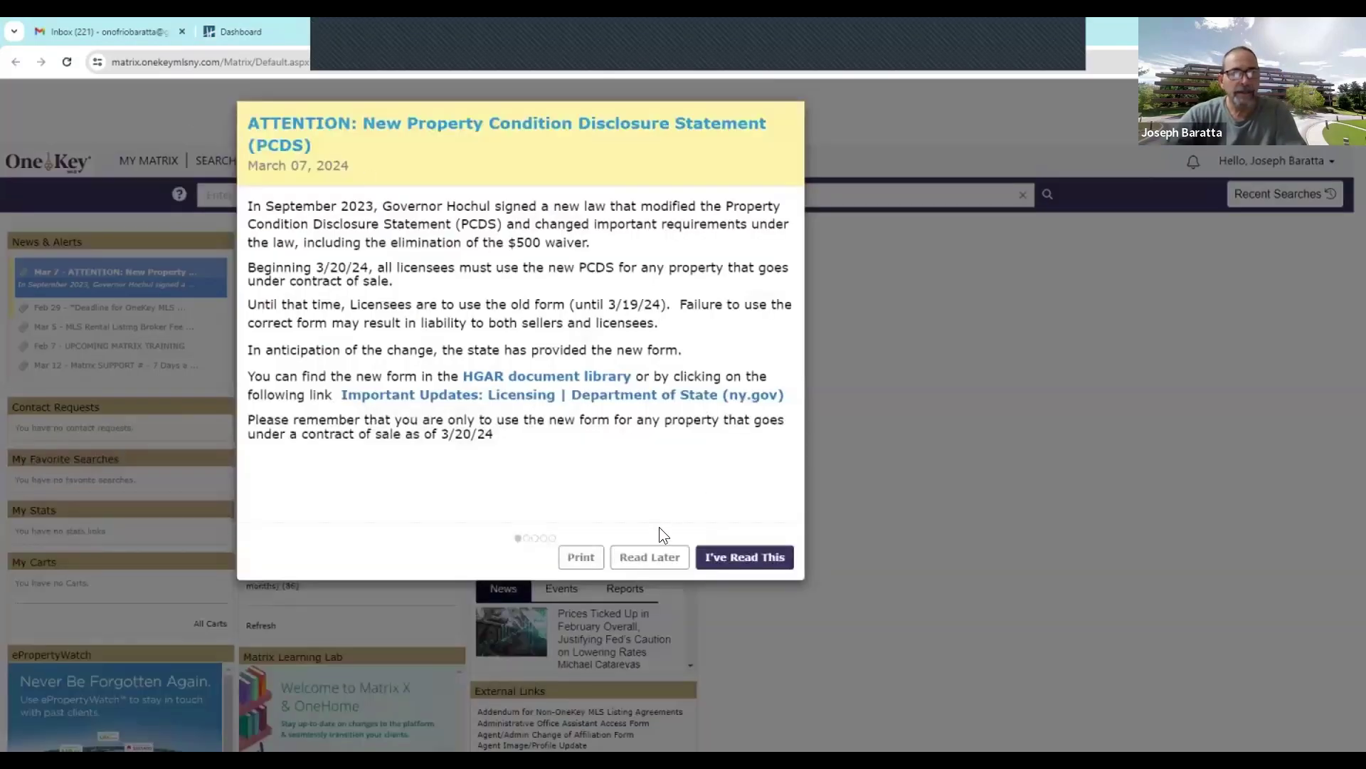
left_click(643, 554)
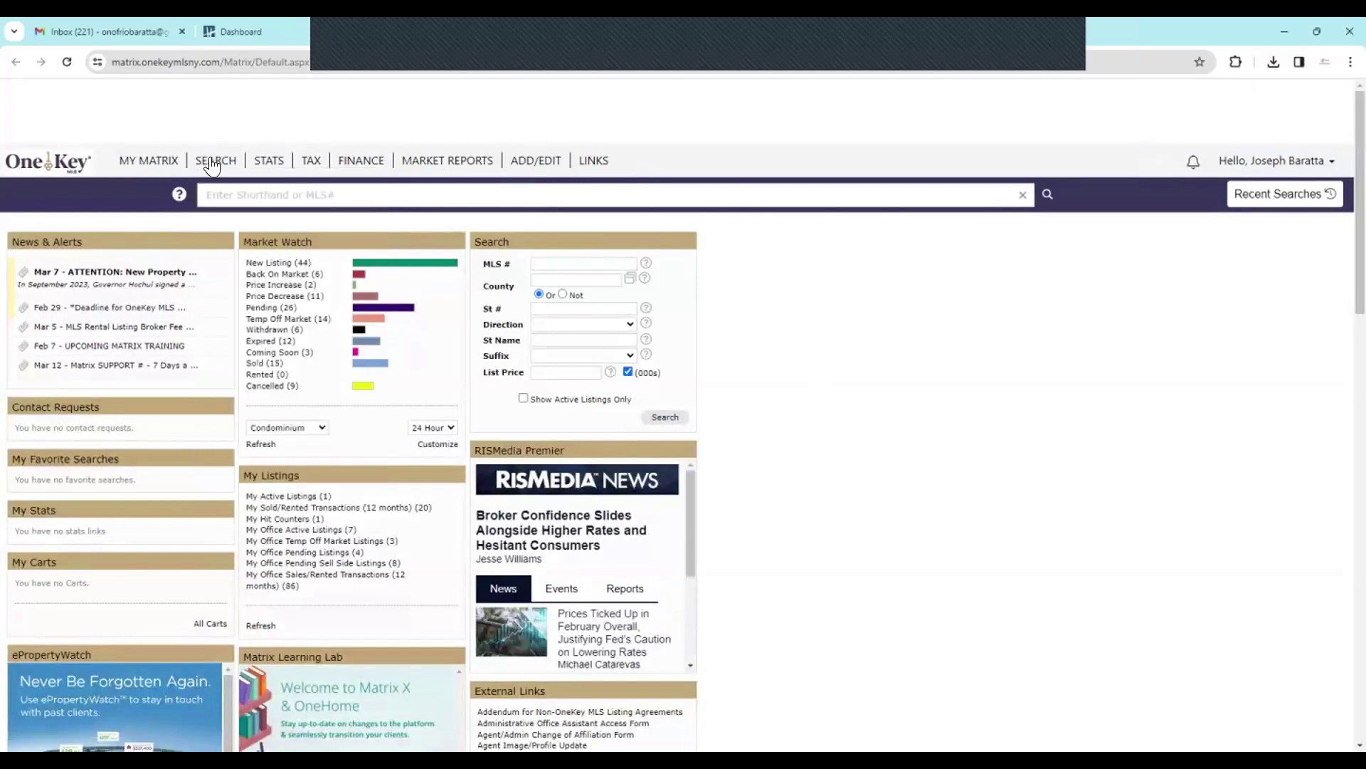
mouse_move(216, 161)
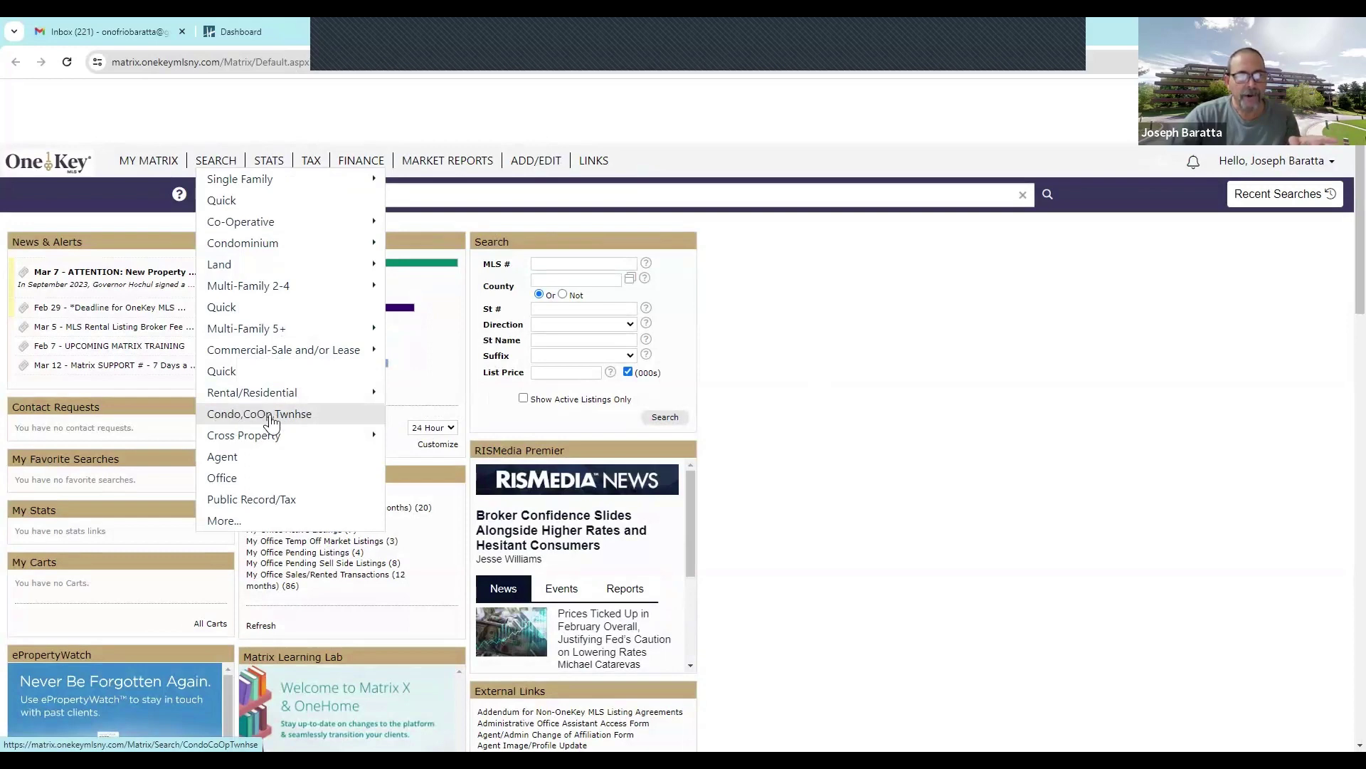
Search Condo/Co-Op/Townhouse listings for townhouses only in Westchester County.
left_click(272, 417)
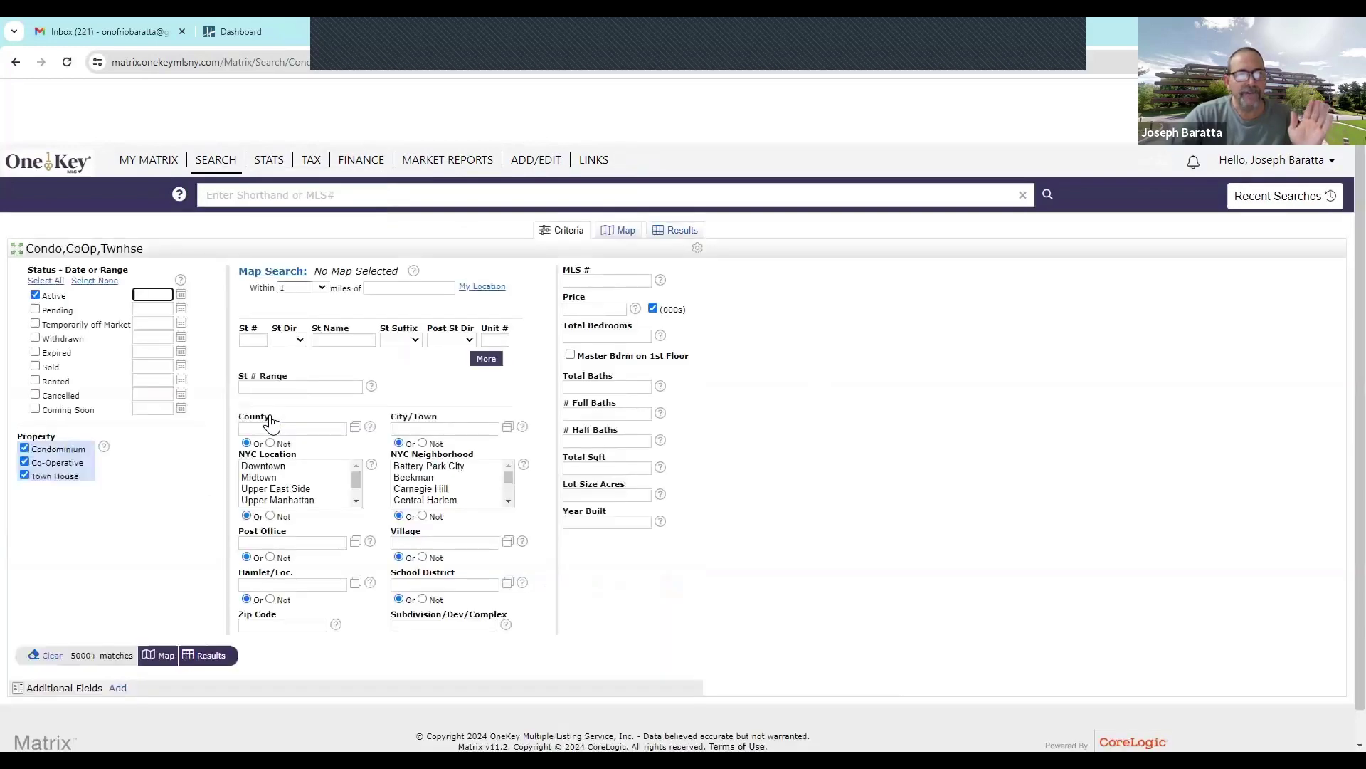
left_click(25, 462)
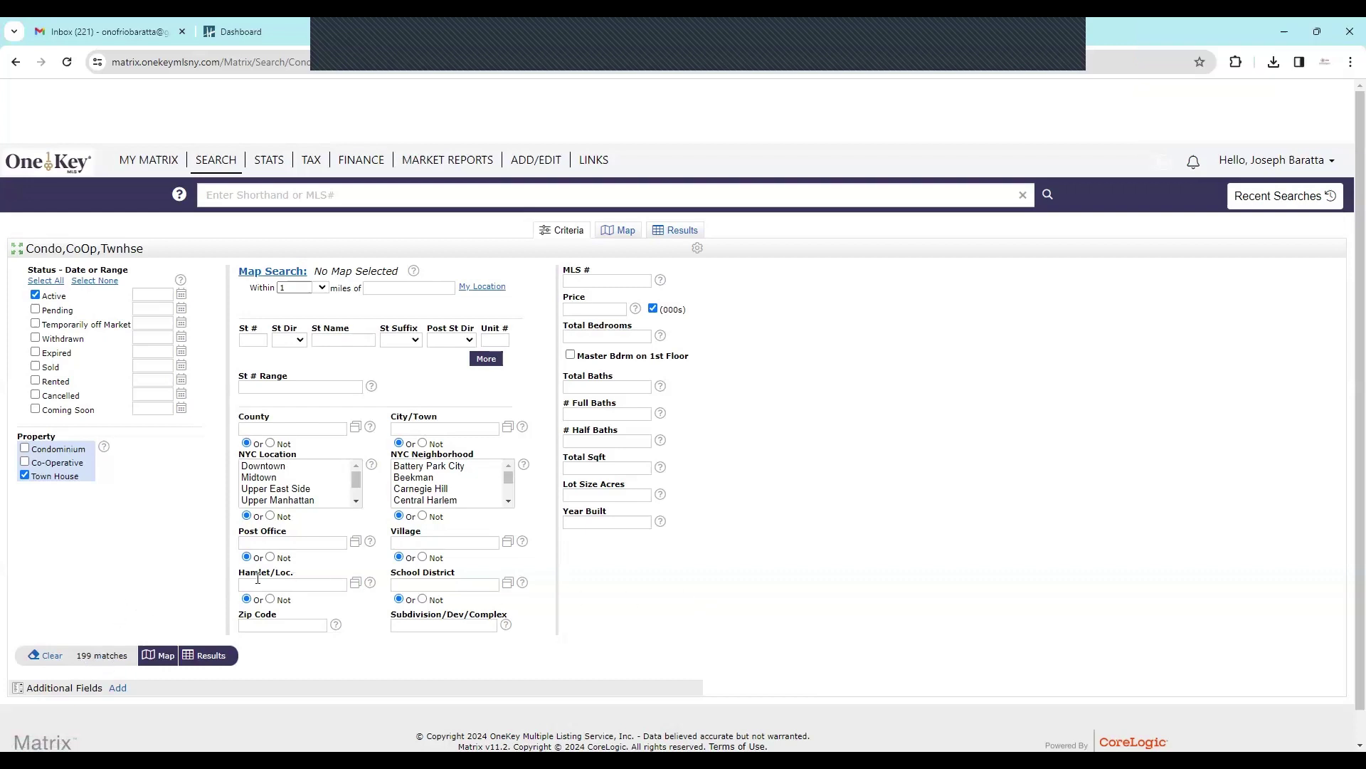
left_click(257, 427)
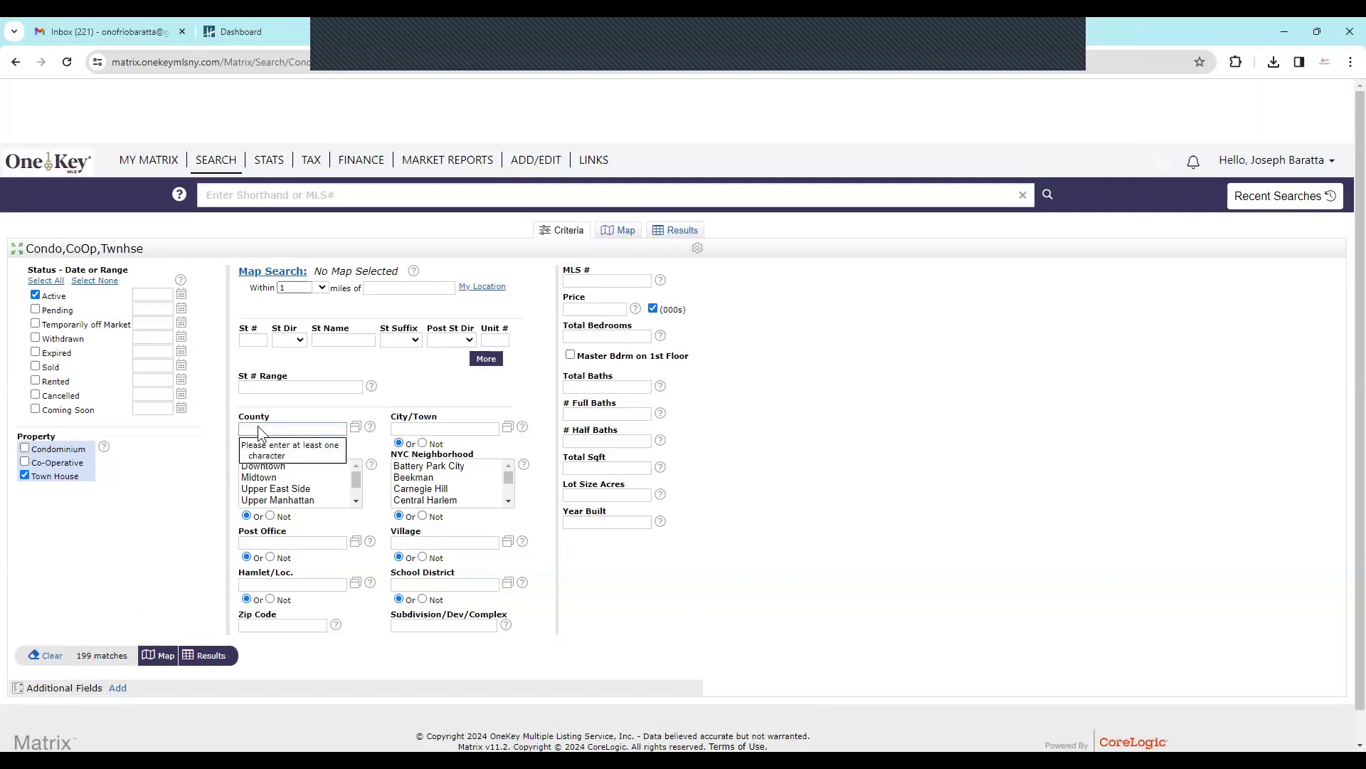
type("w")
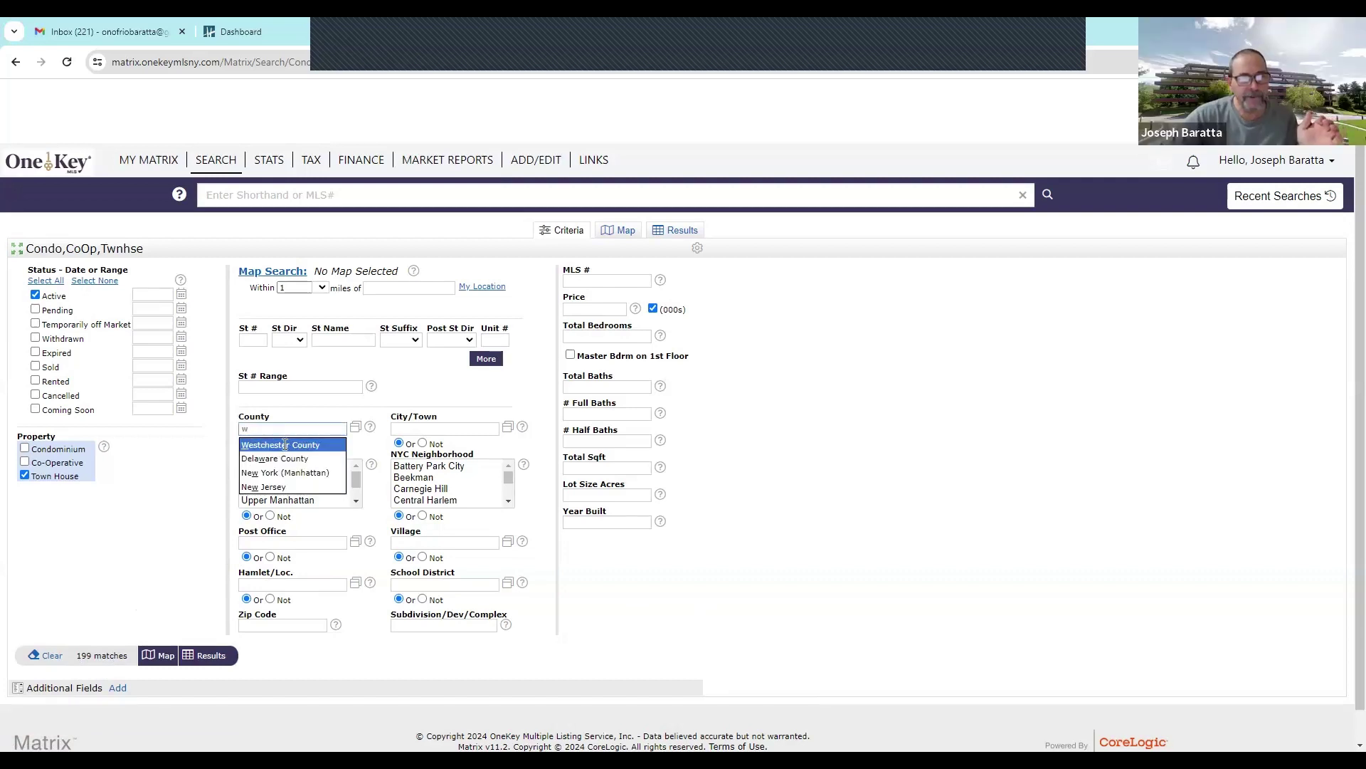
left_click(285, 442)
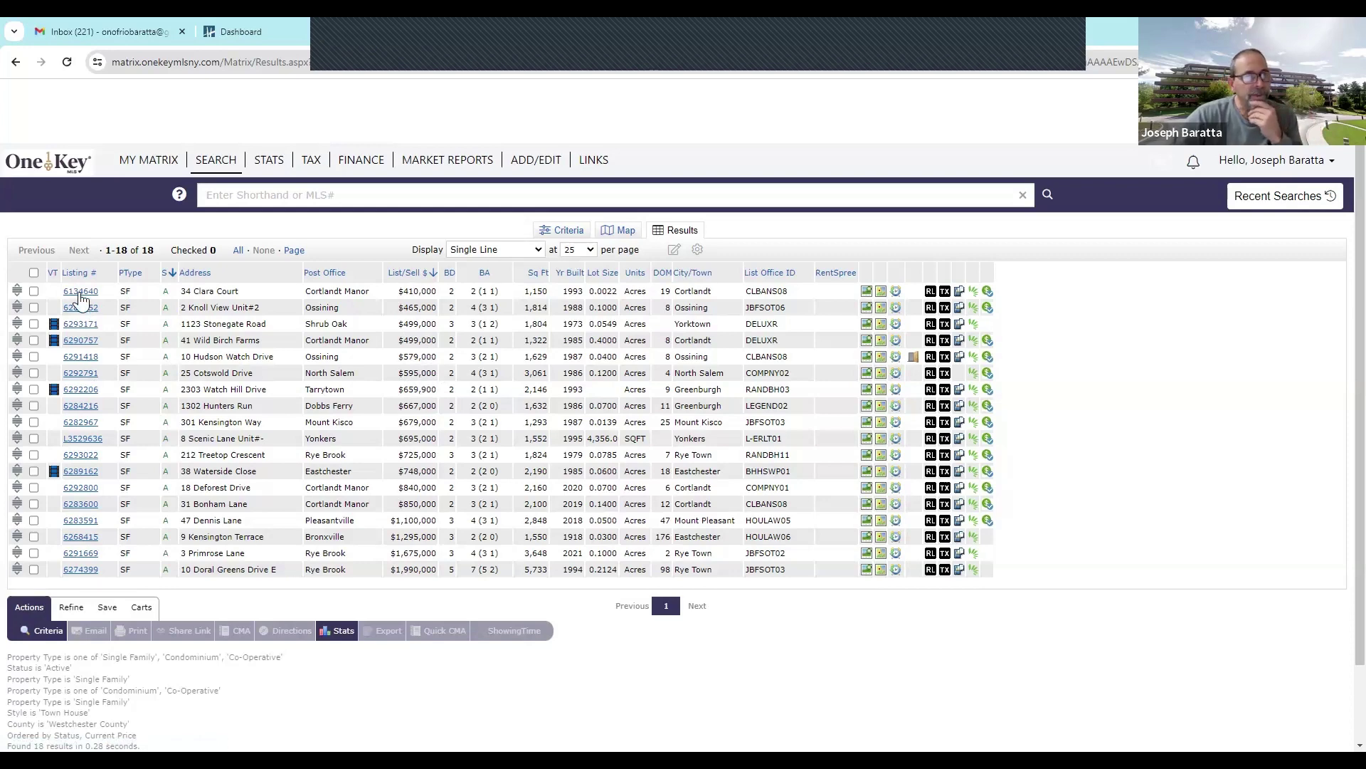
left_click(987, 367)
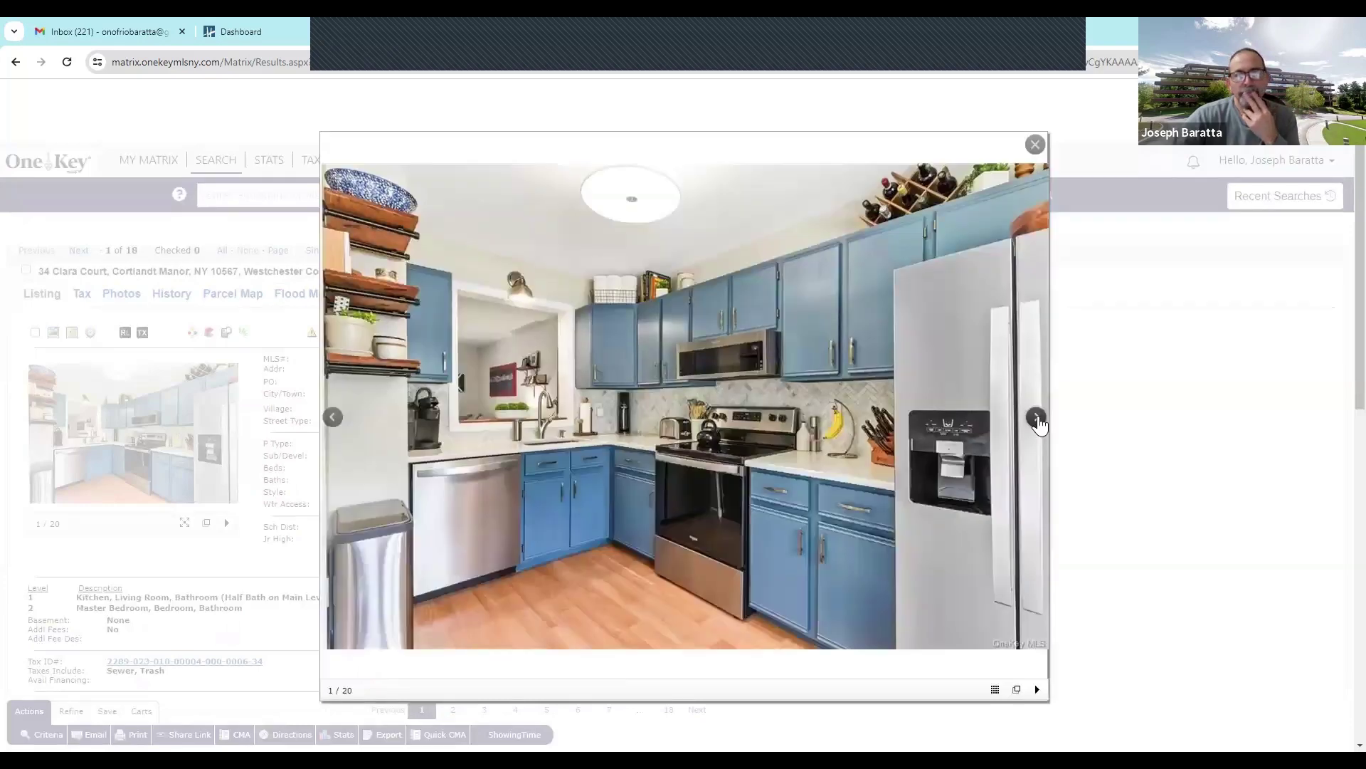
left_click(1037, 418)
left_click(1037, 420)
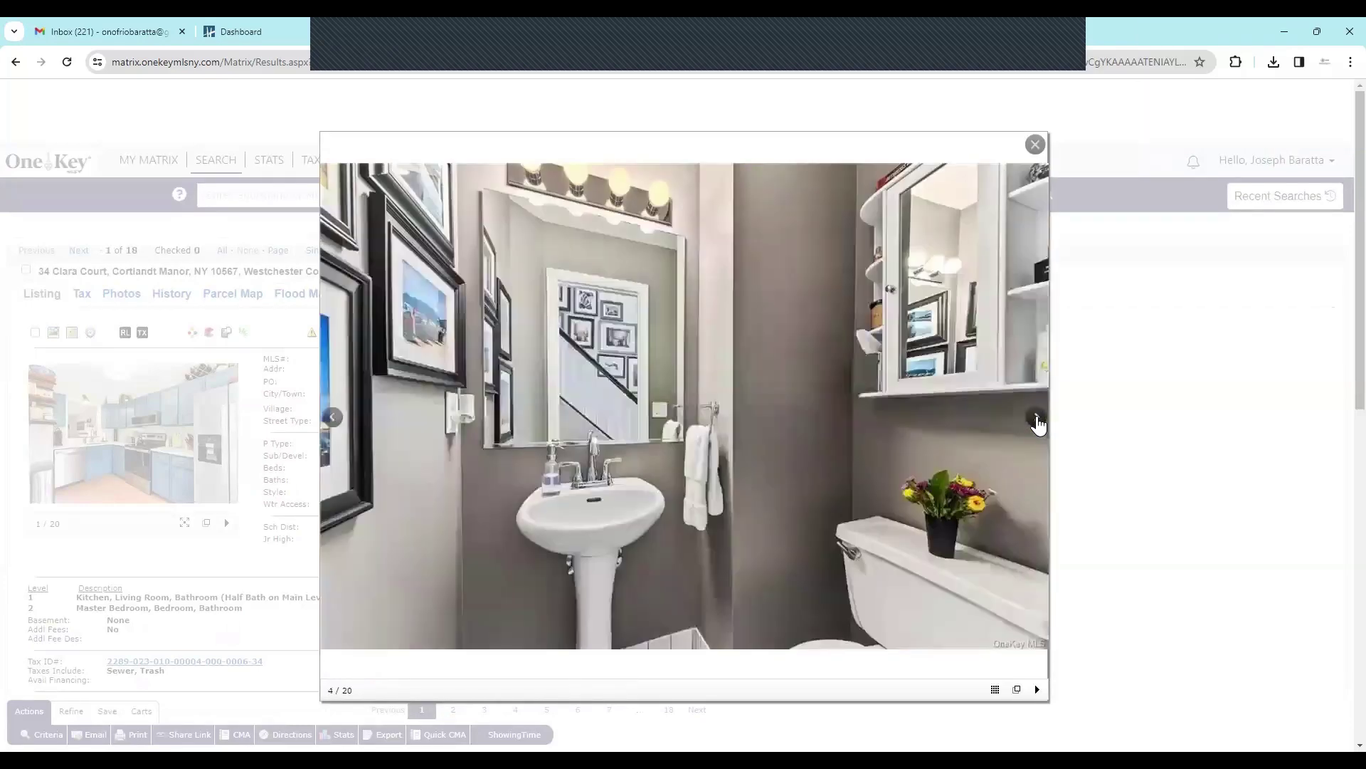
left_click(1036, 420)
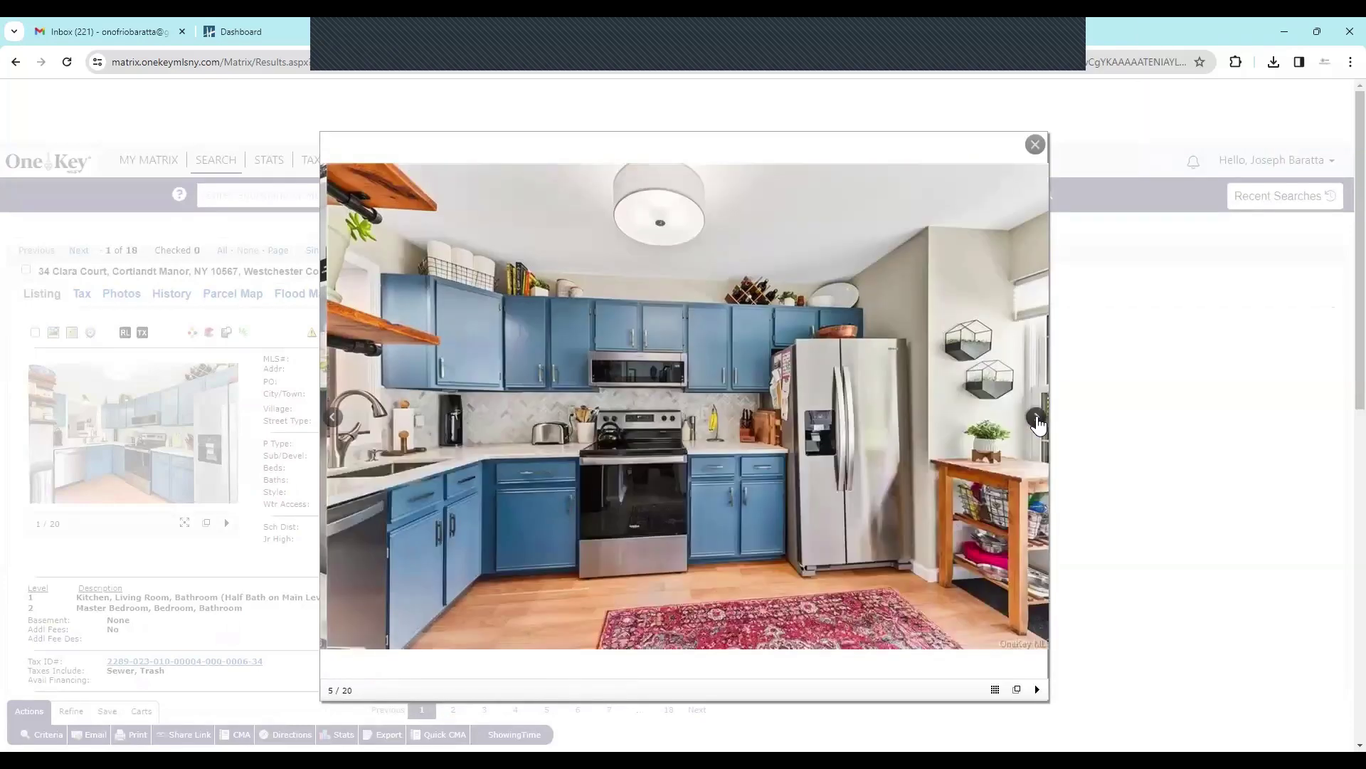
left_click(1036, 420)
left_click(1037, 420)
left_click(1031, 421)
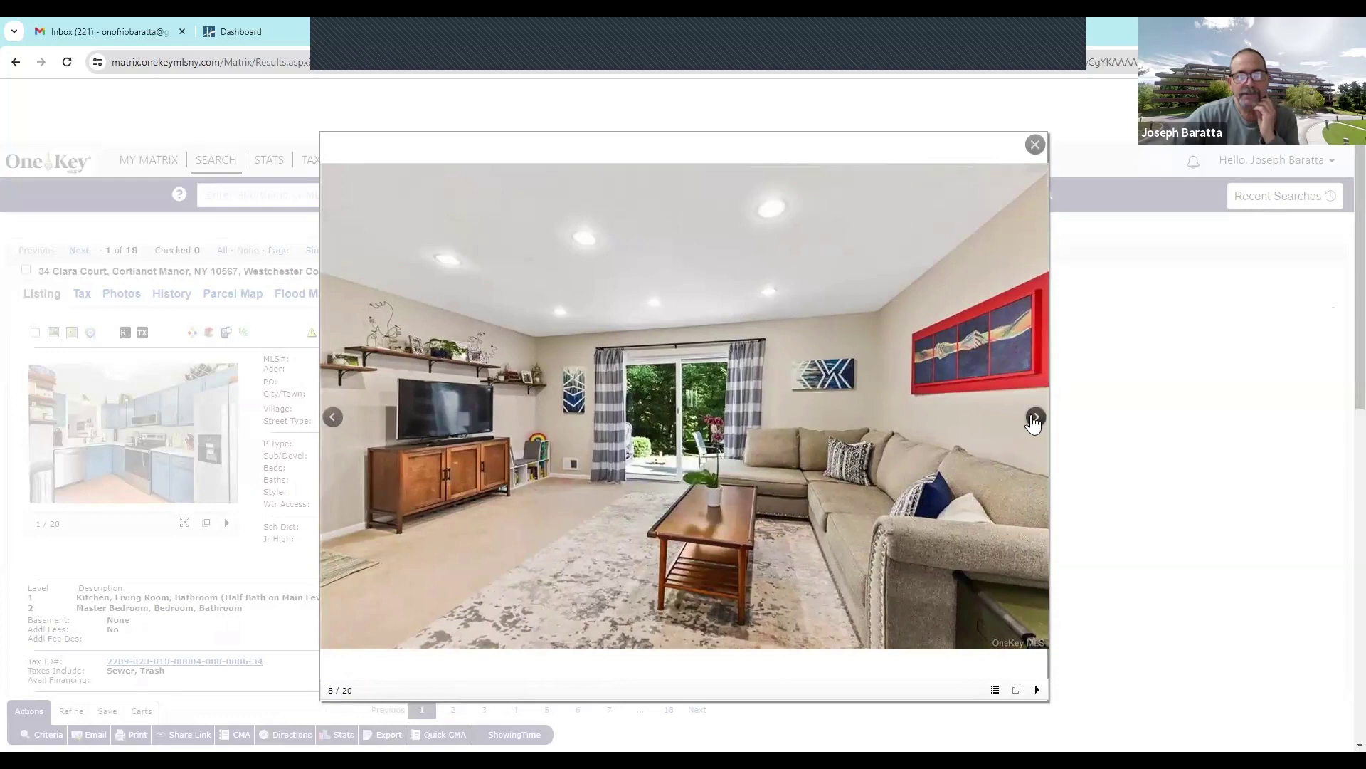
left_click(1034, 421)
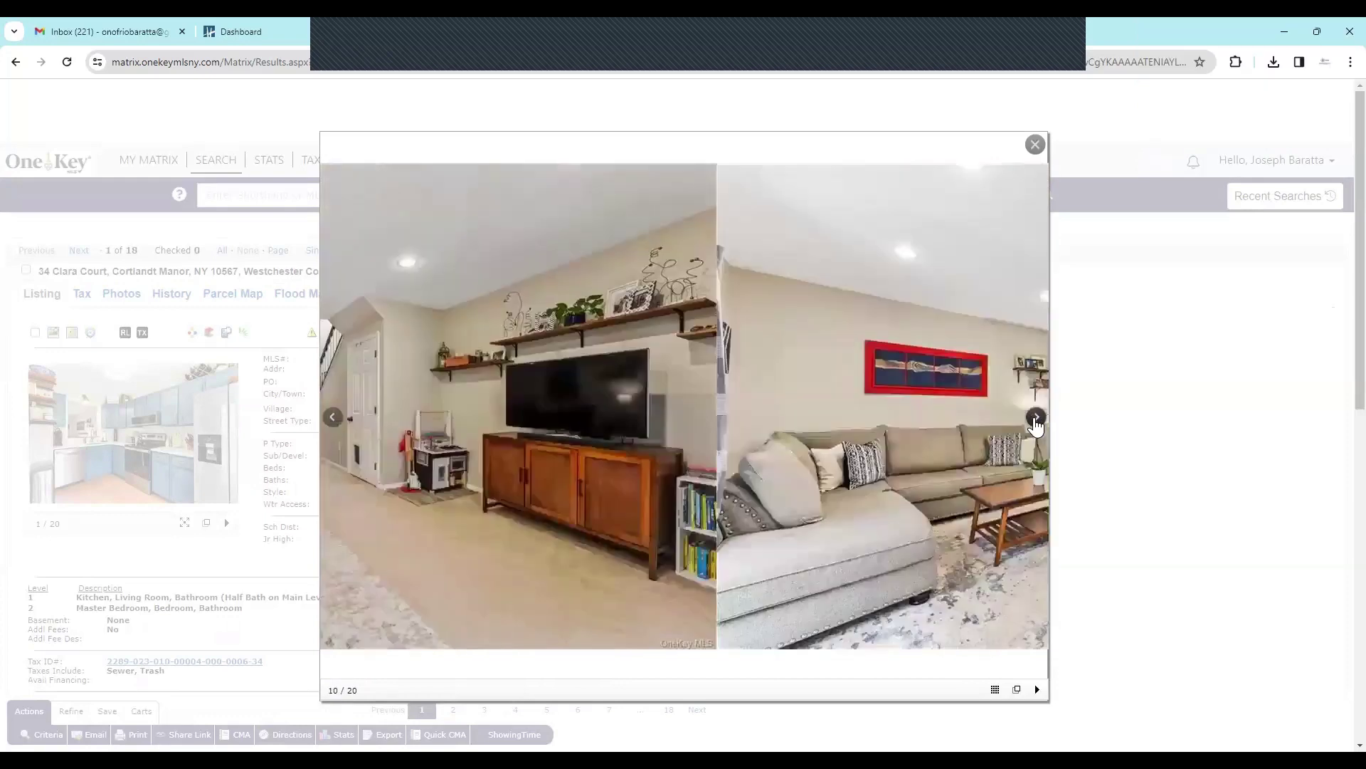
left_click(1034, 419)
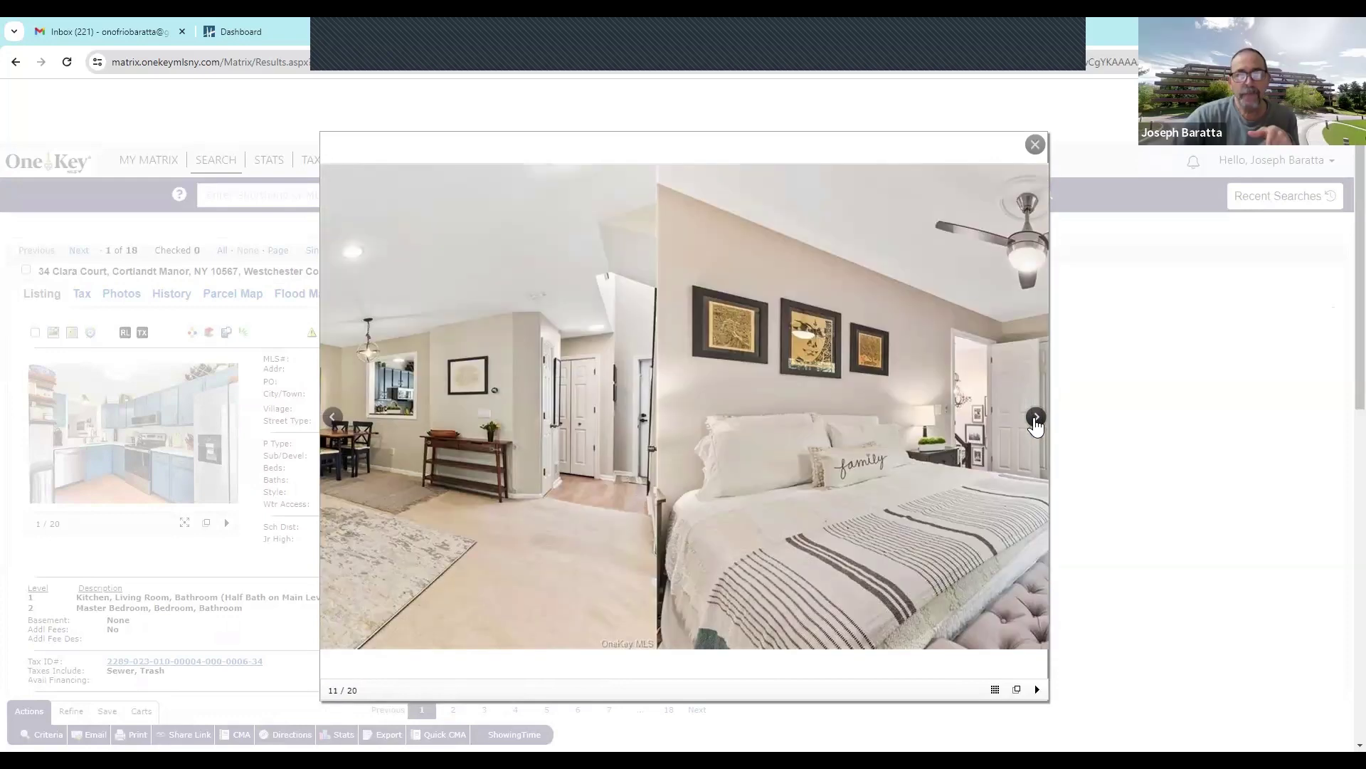
left_click(1034, 143)
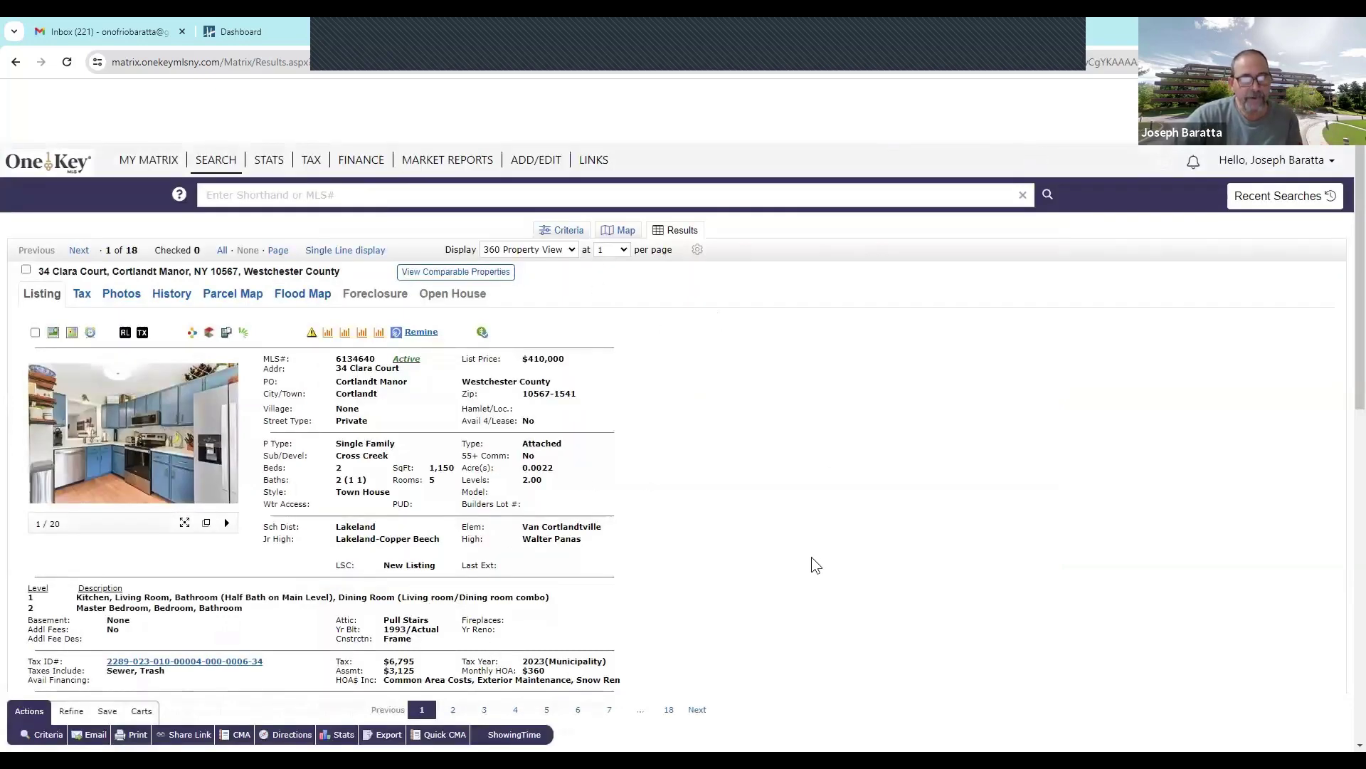
left_click(27, 272)
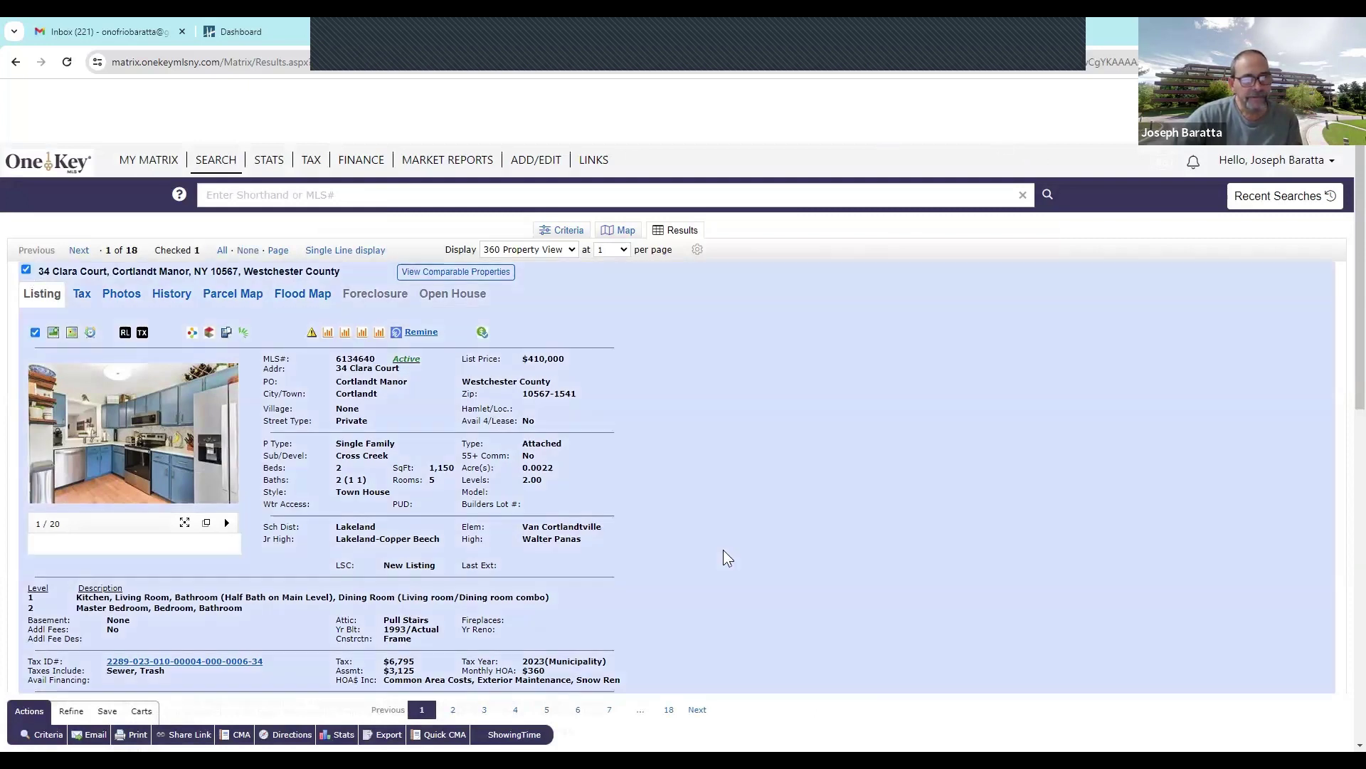
key("Right")
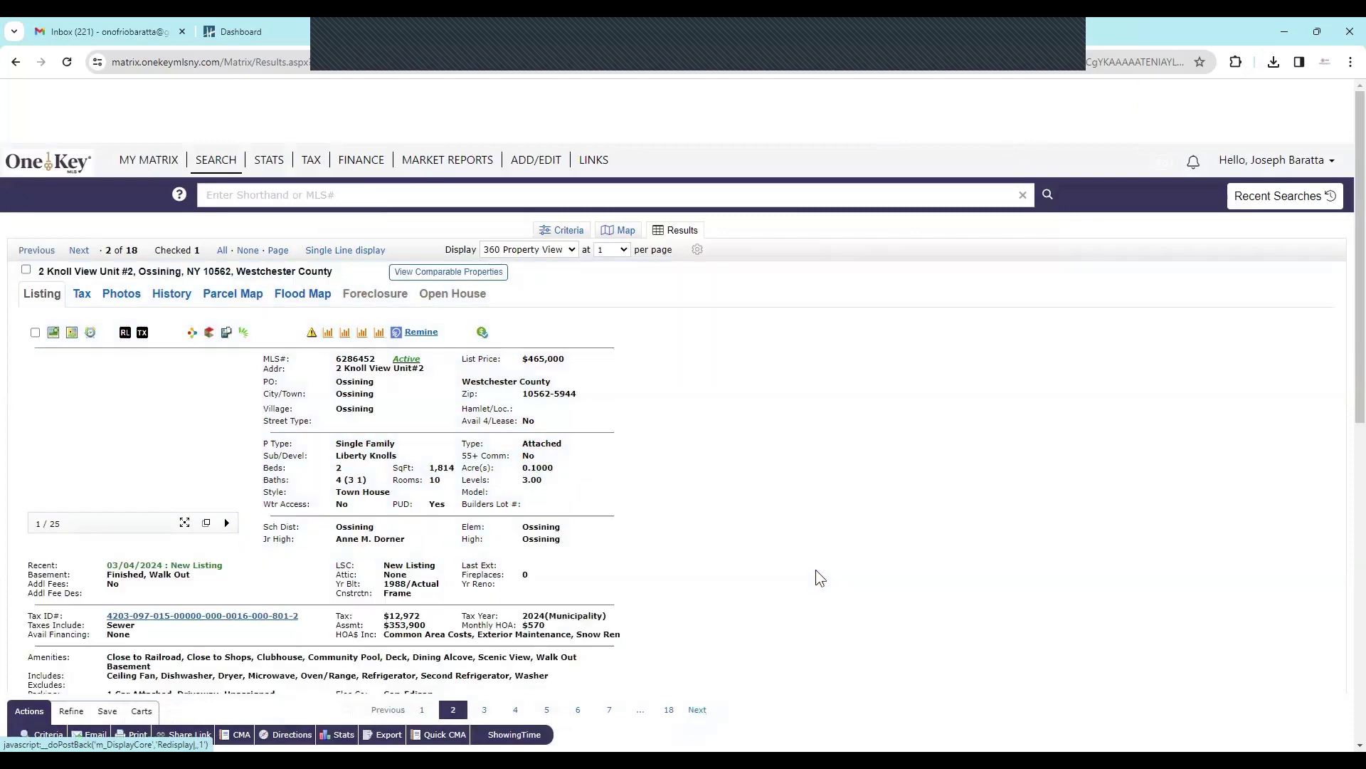
left_click(114, 425)
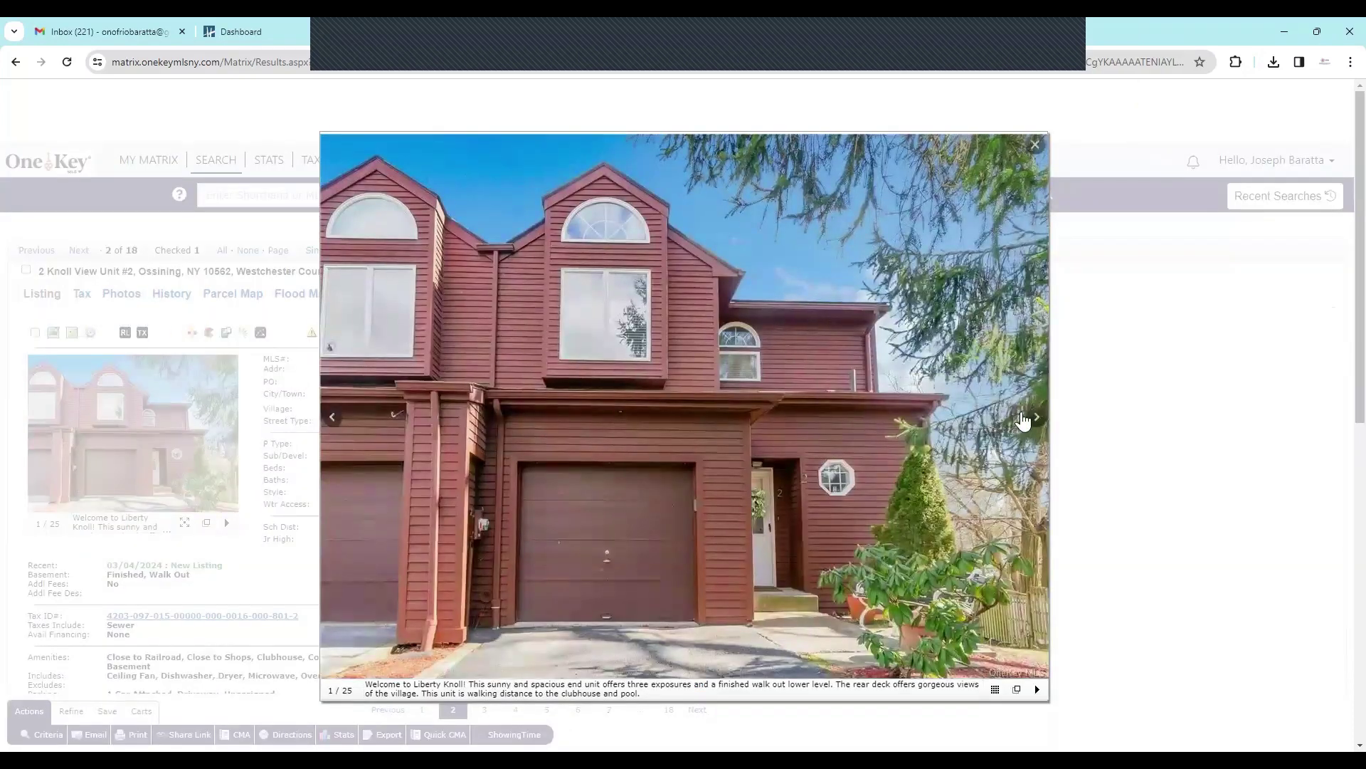
left_click(1035, 421)
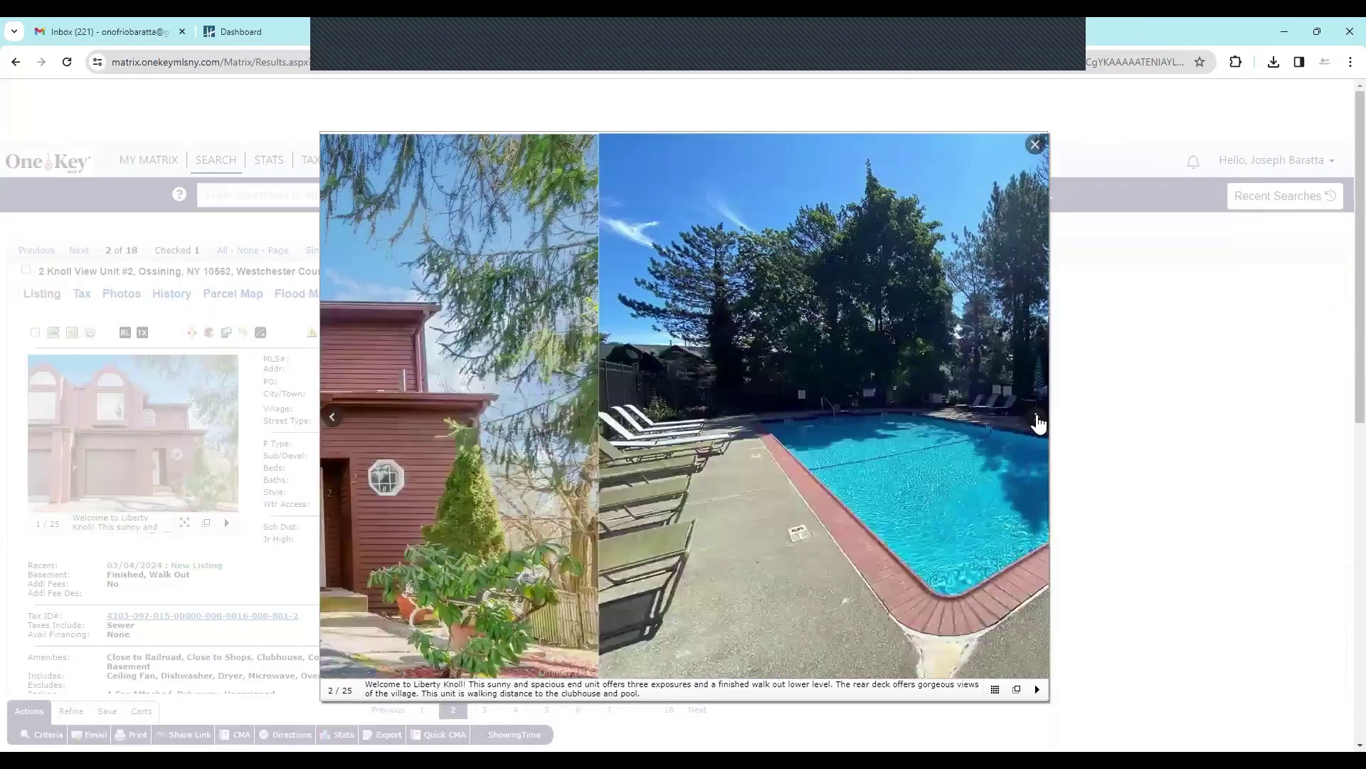
left_click(1038, 422)
left_click(1038, 421)
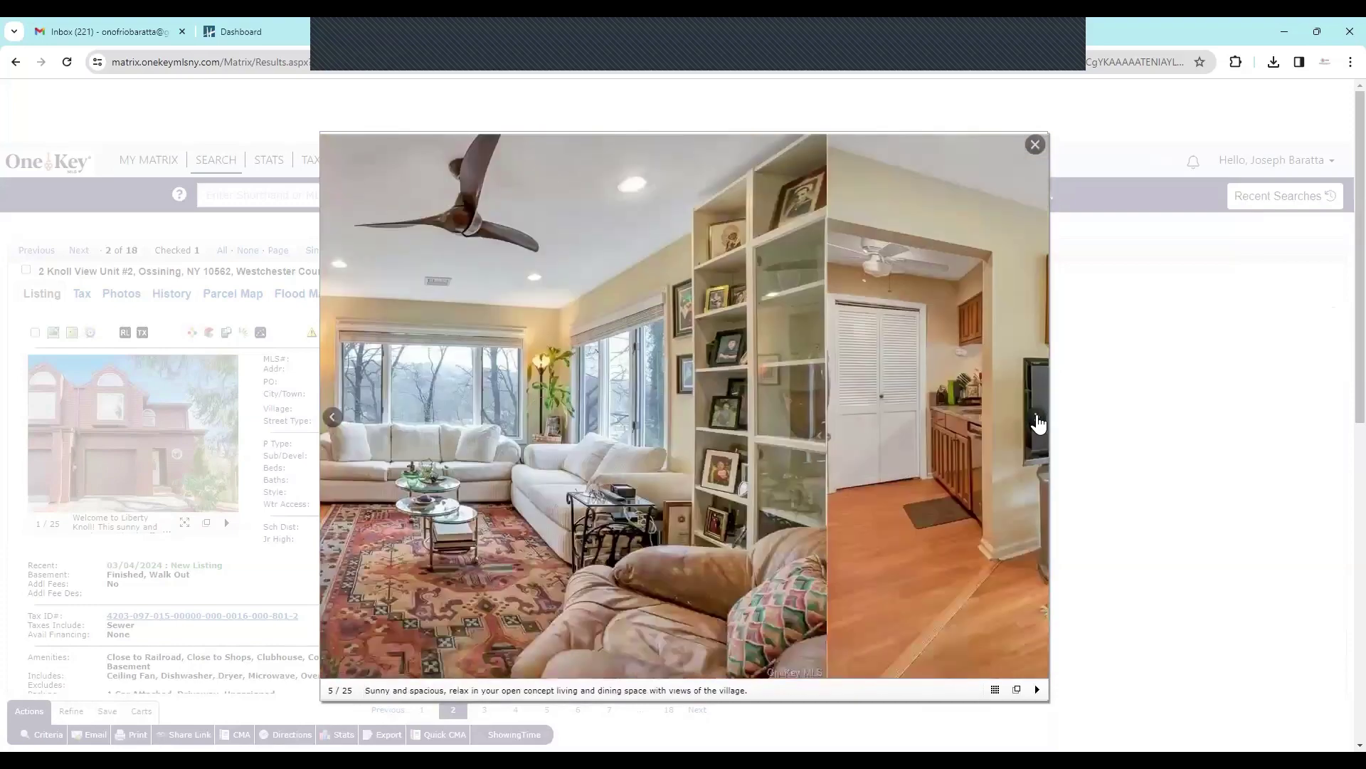
left_click(1038, 421)
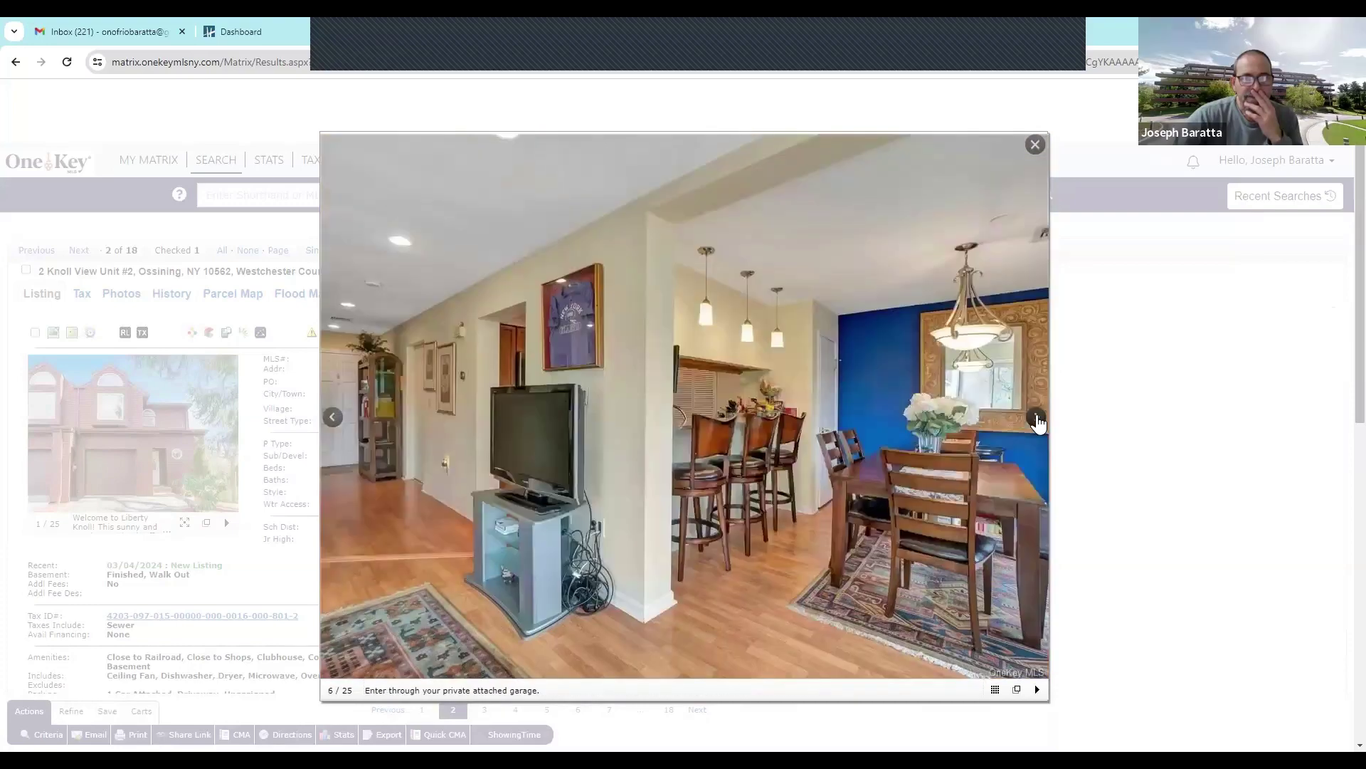
left_click(1038, 421)
left_click(1038, 421)
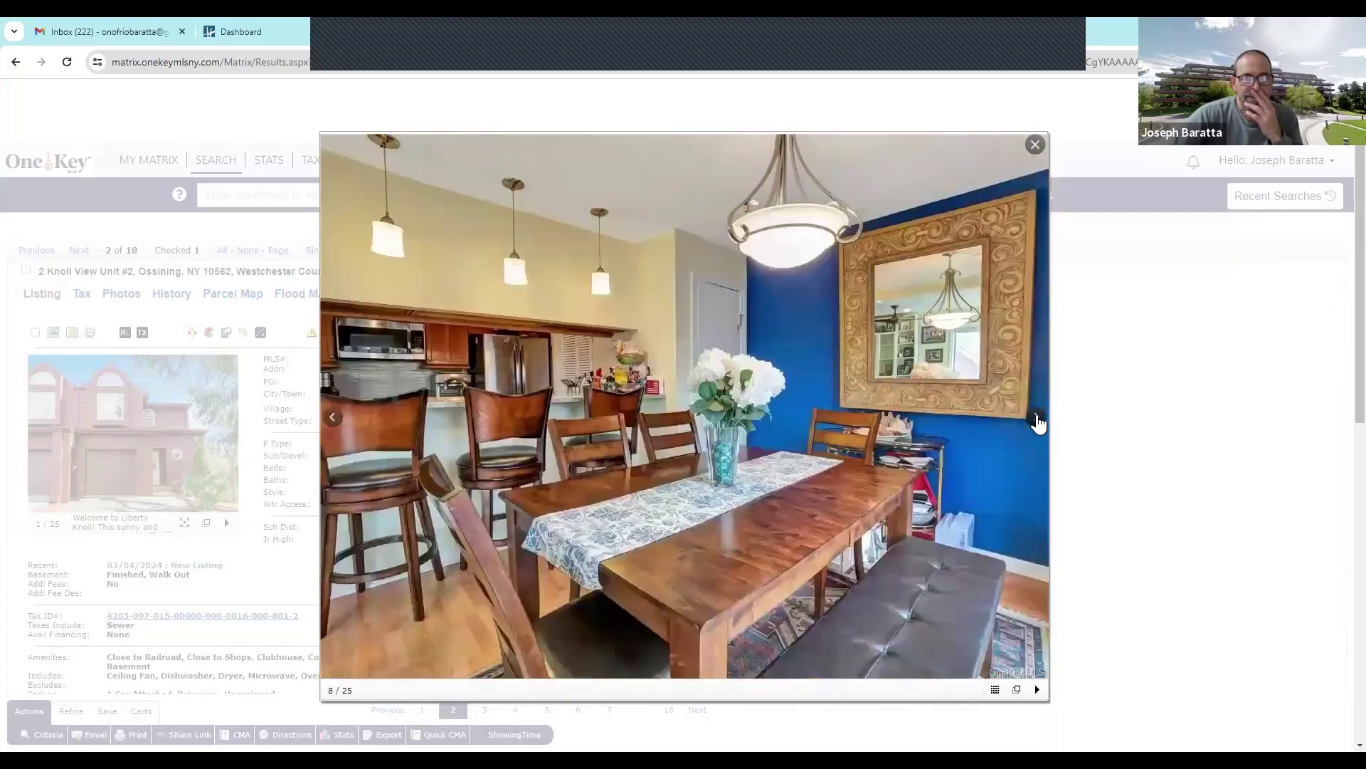
left_click(1037, 421)
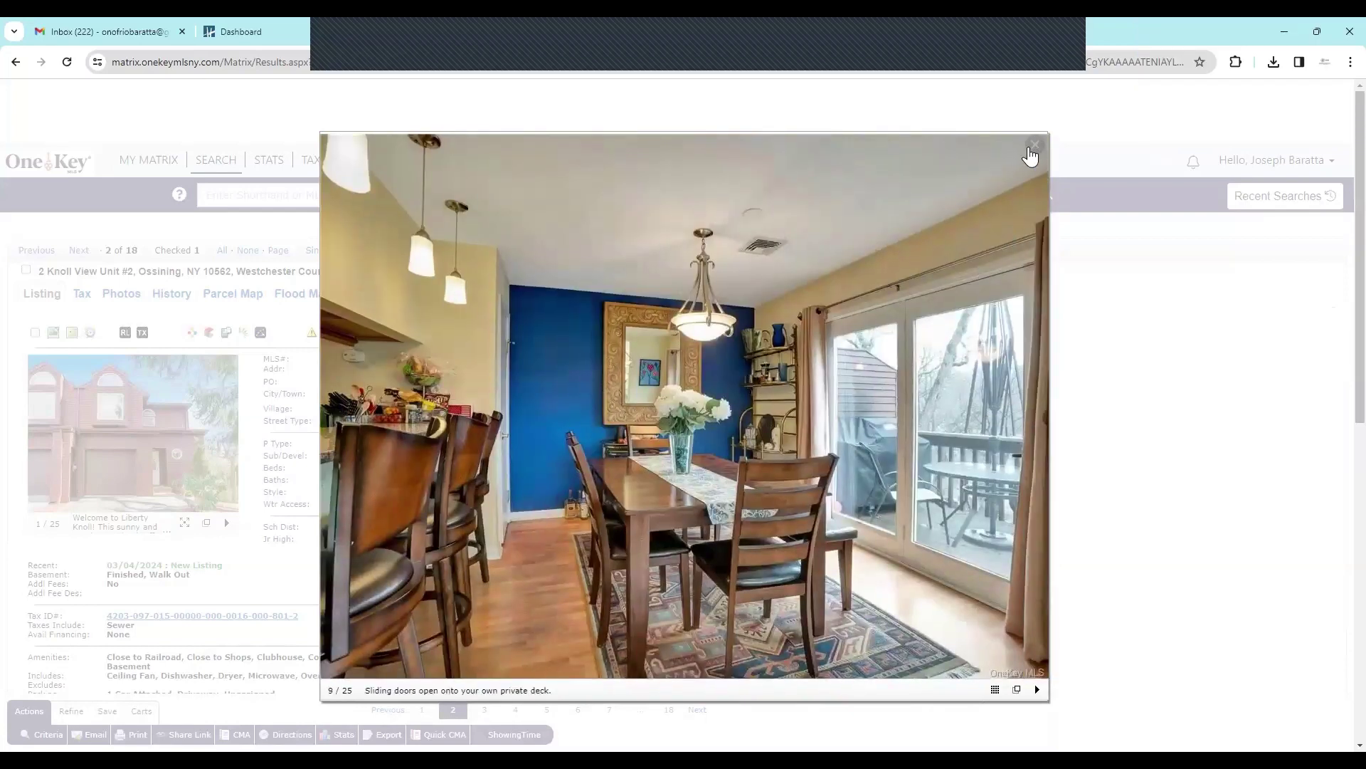
left_click(1034, 145)
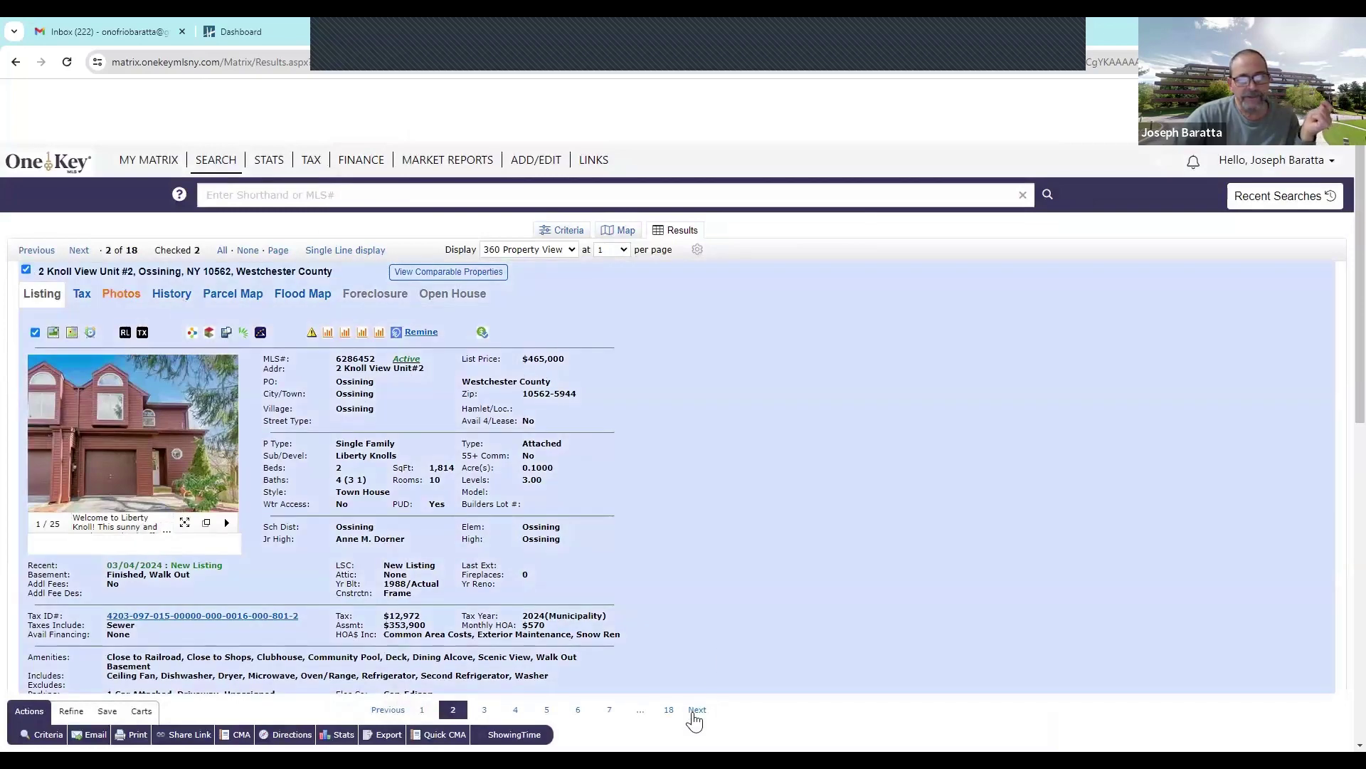
left_click(696, 711)
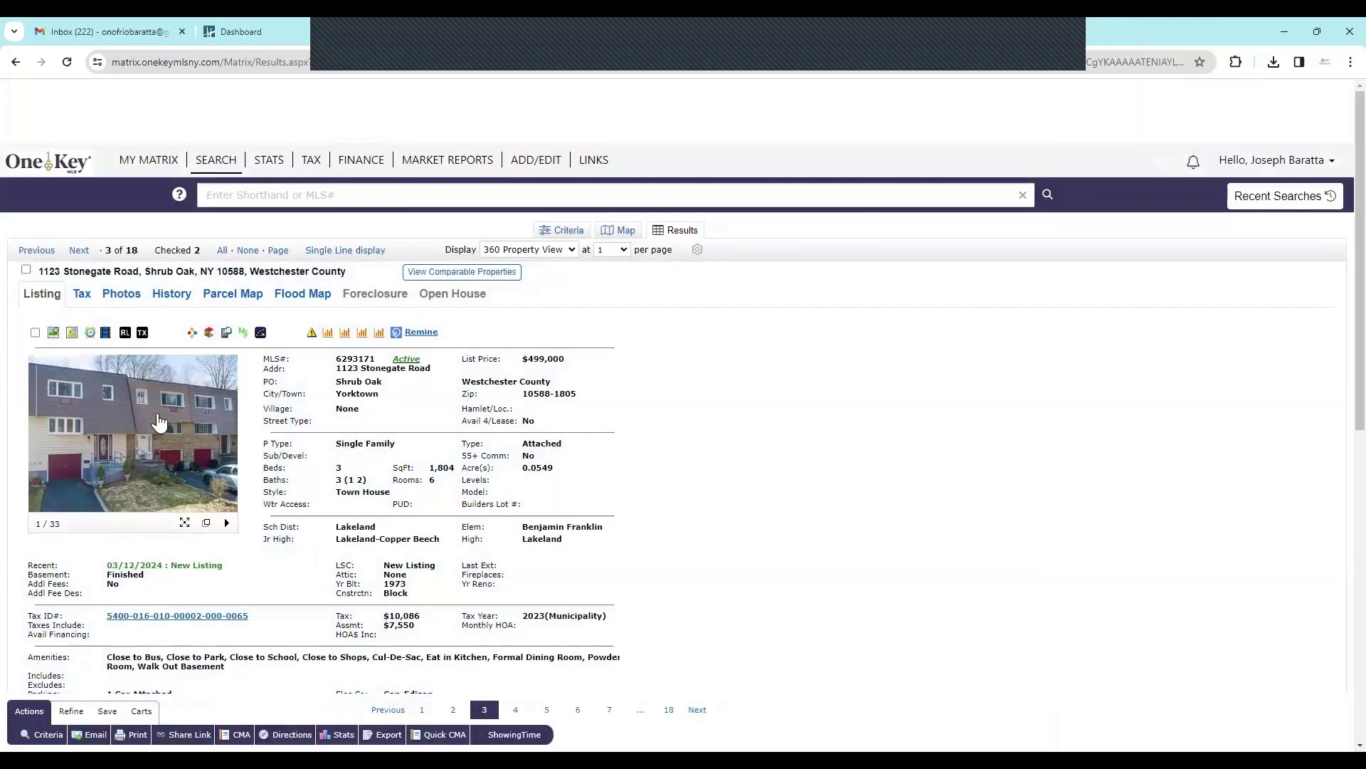
left_click(157, 415)
mouse_move(684, 417)
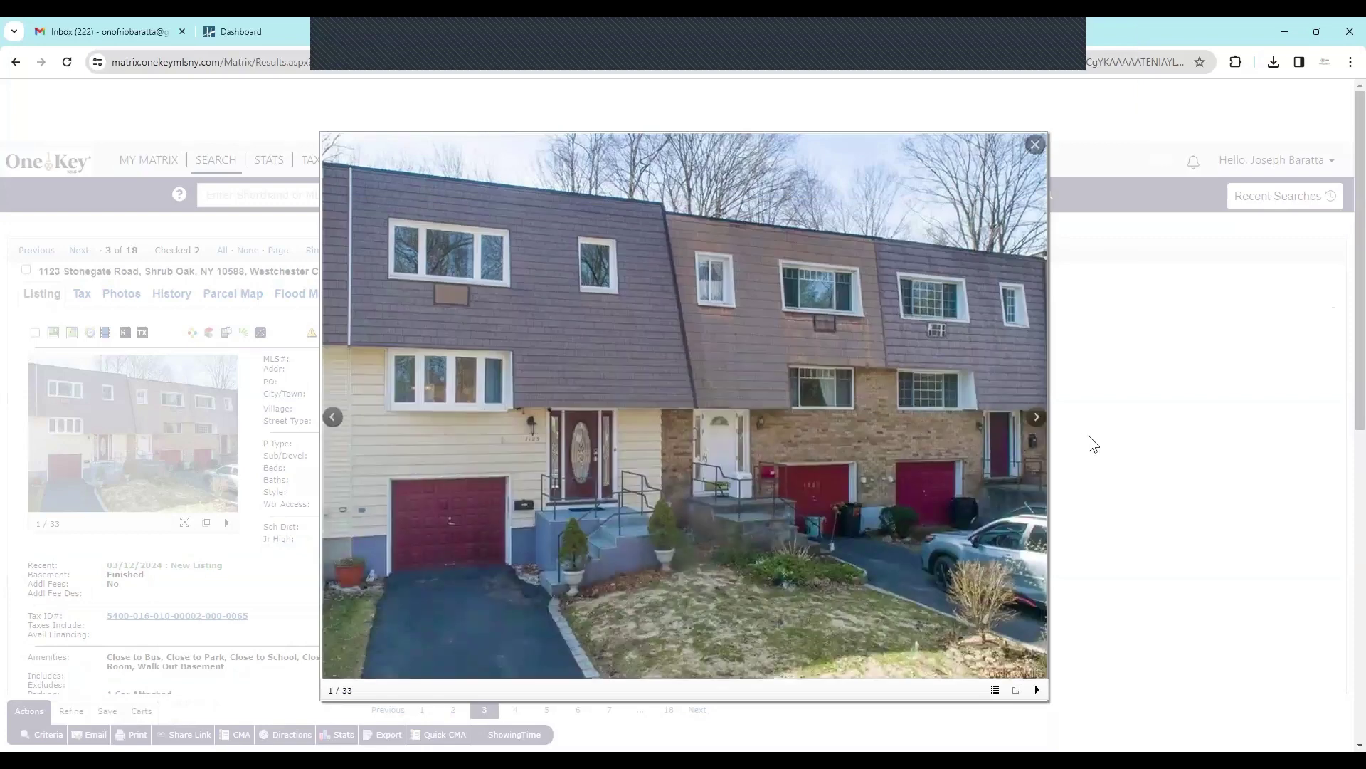
left_click(1033, 425)
left_click(1034, 425)
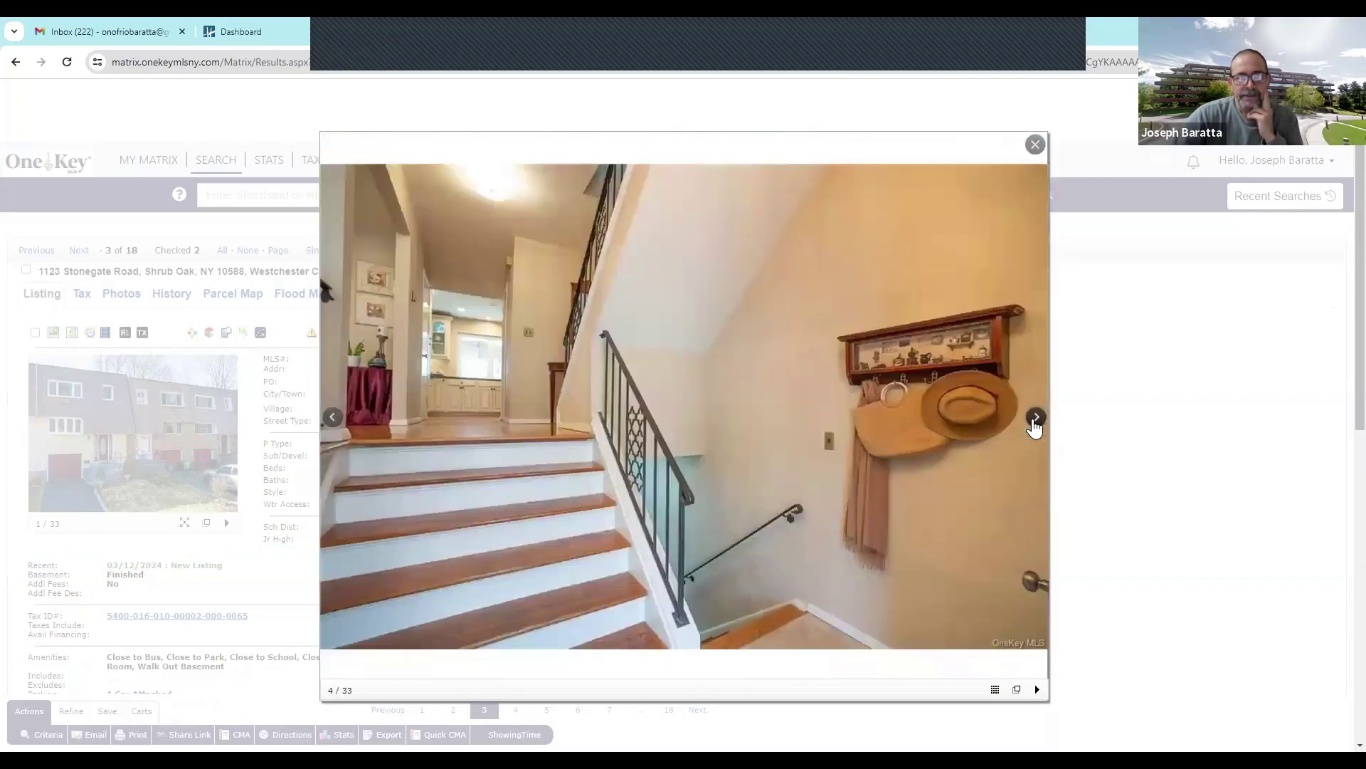
left_click(1033, 424)
left_click(1034, 425)
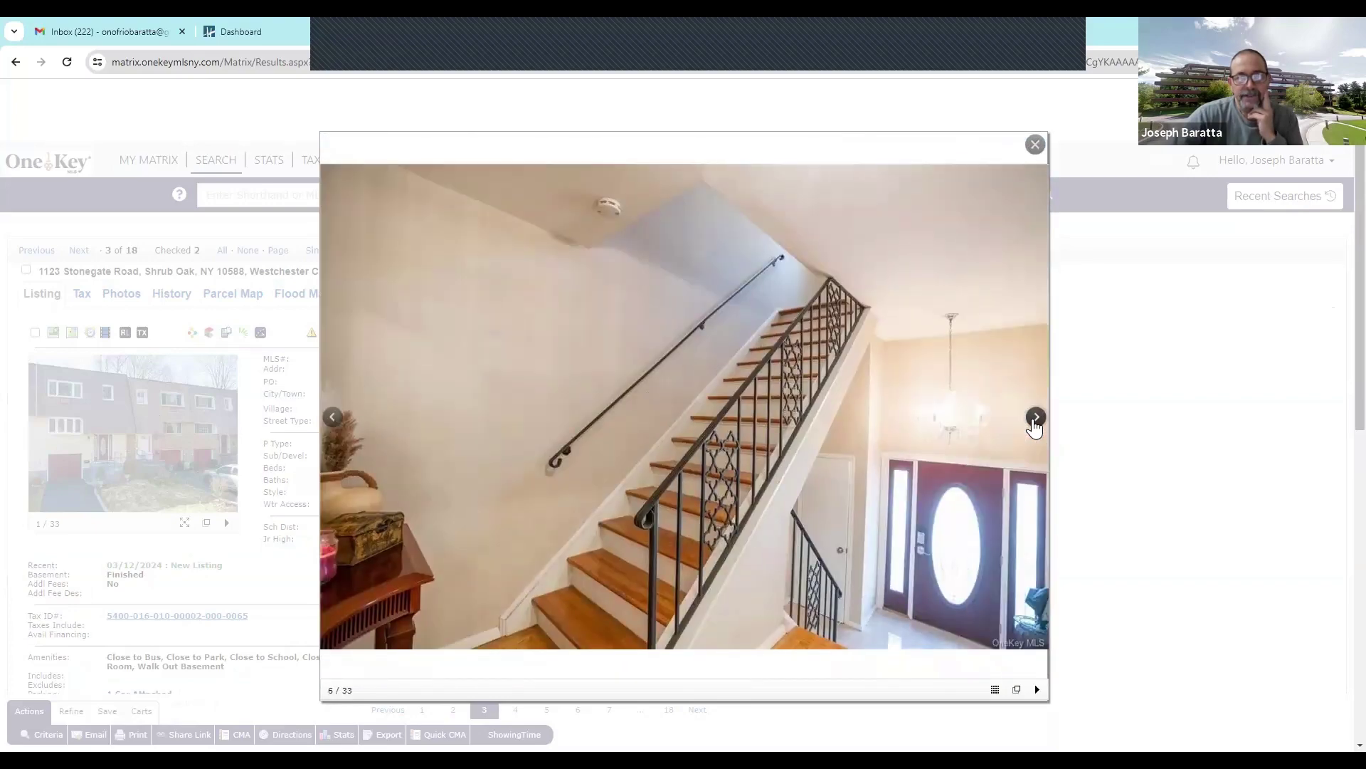
Finish the photos and check the $499,000 Stonegate Road listing, making three checked.
left_click(1034, 425)
left_click(1034, 426)
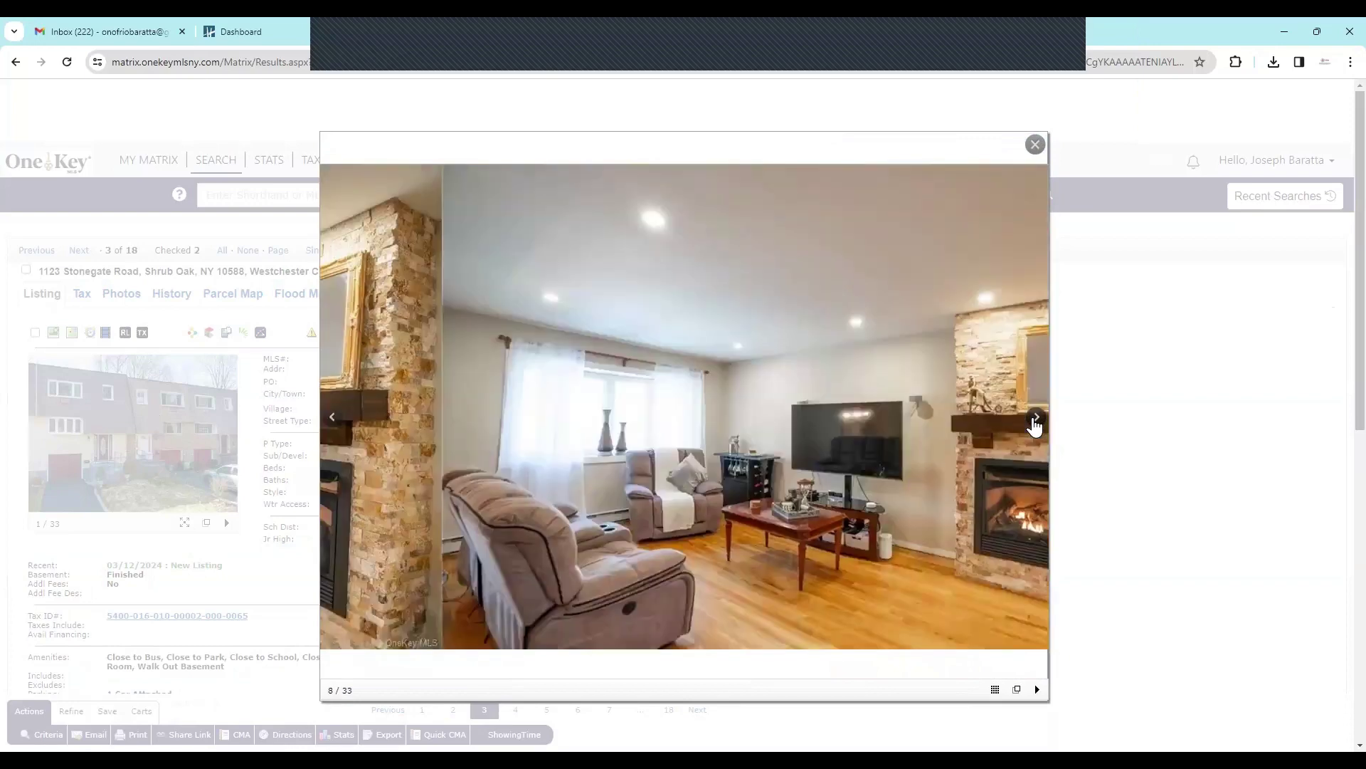
left_click(1034, 425)
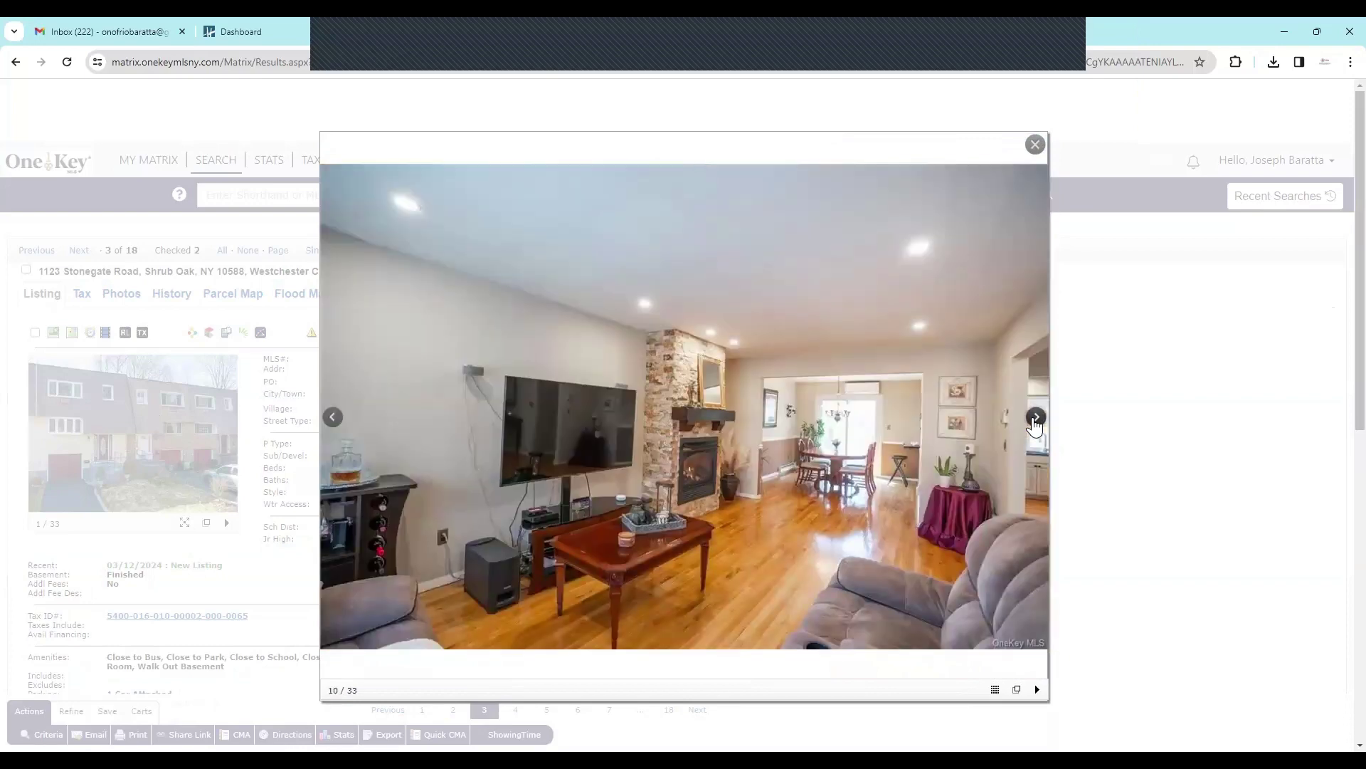
left_click(1033, 425)
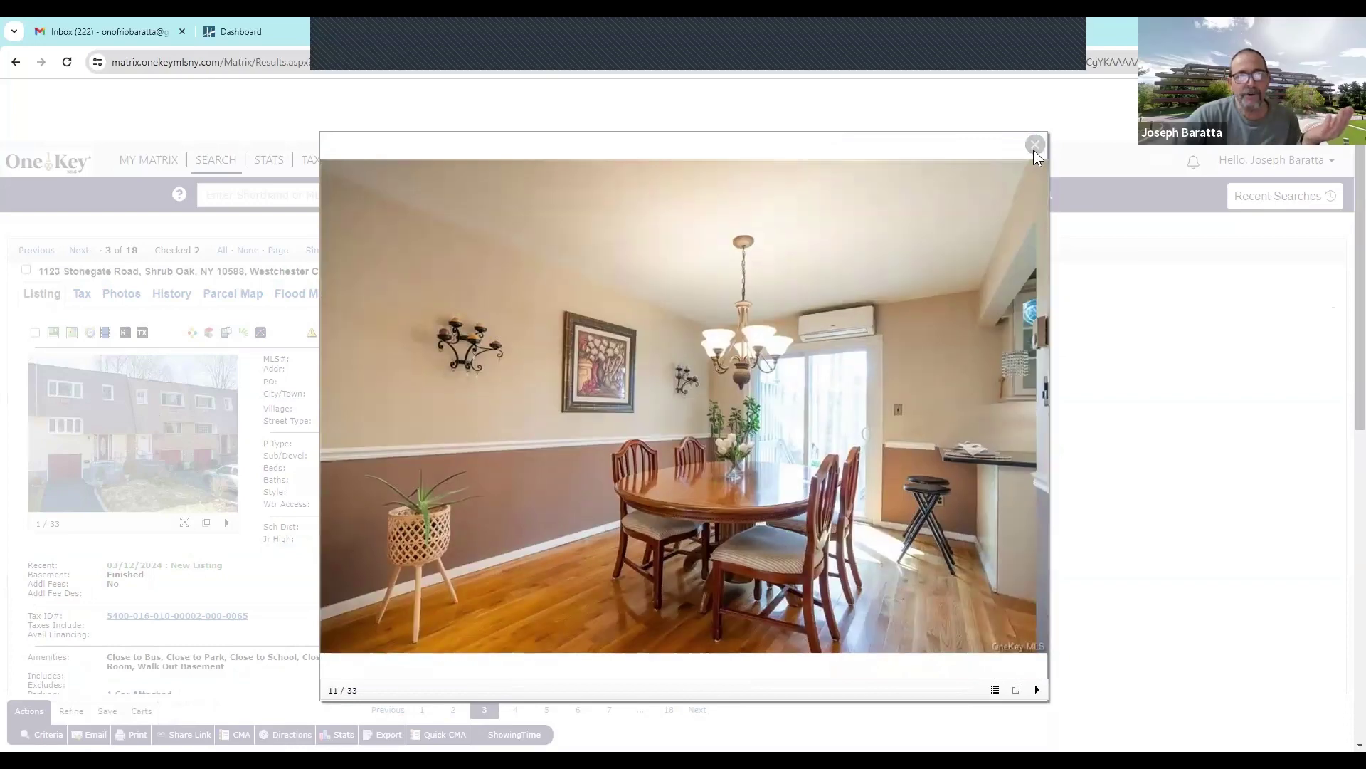
left_click(1034, 144)
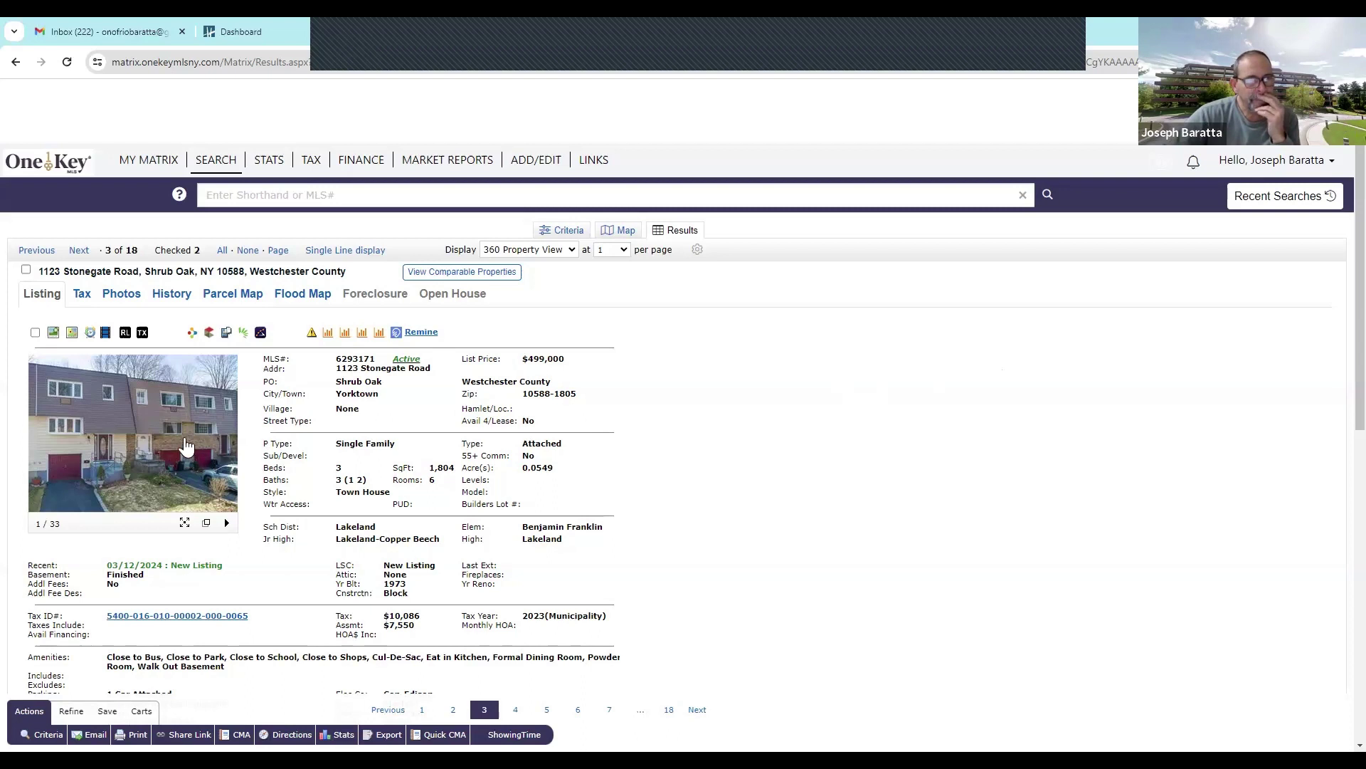
left_click(27, 270)
left_click(696, 711)
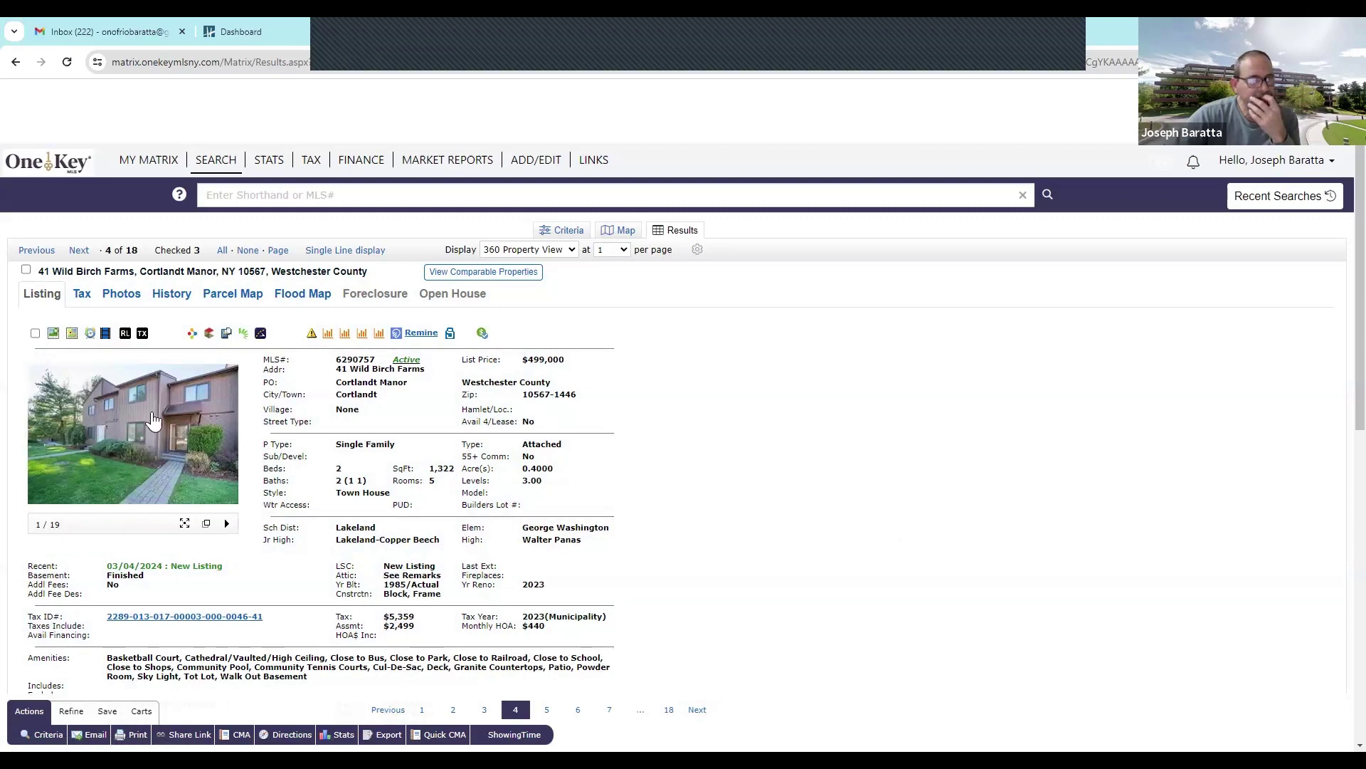
Page through the 41 Wild Birch Farms photos and check that $499,000 listing.
left_click(150, 411)
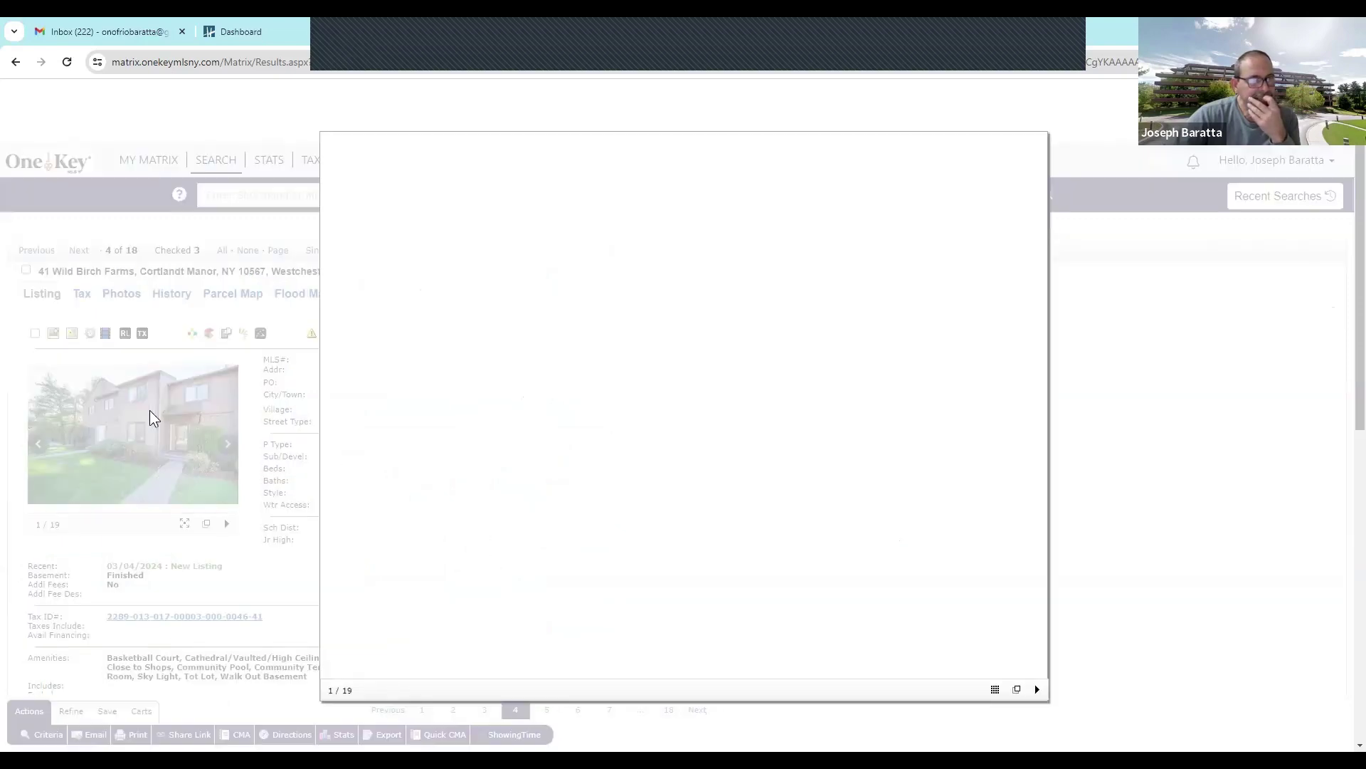
mouse_move(1038, 420)
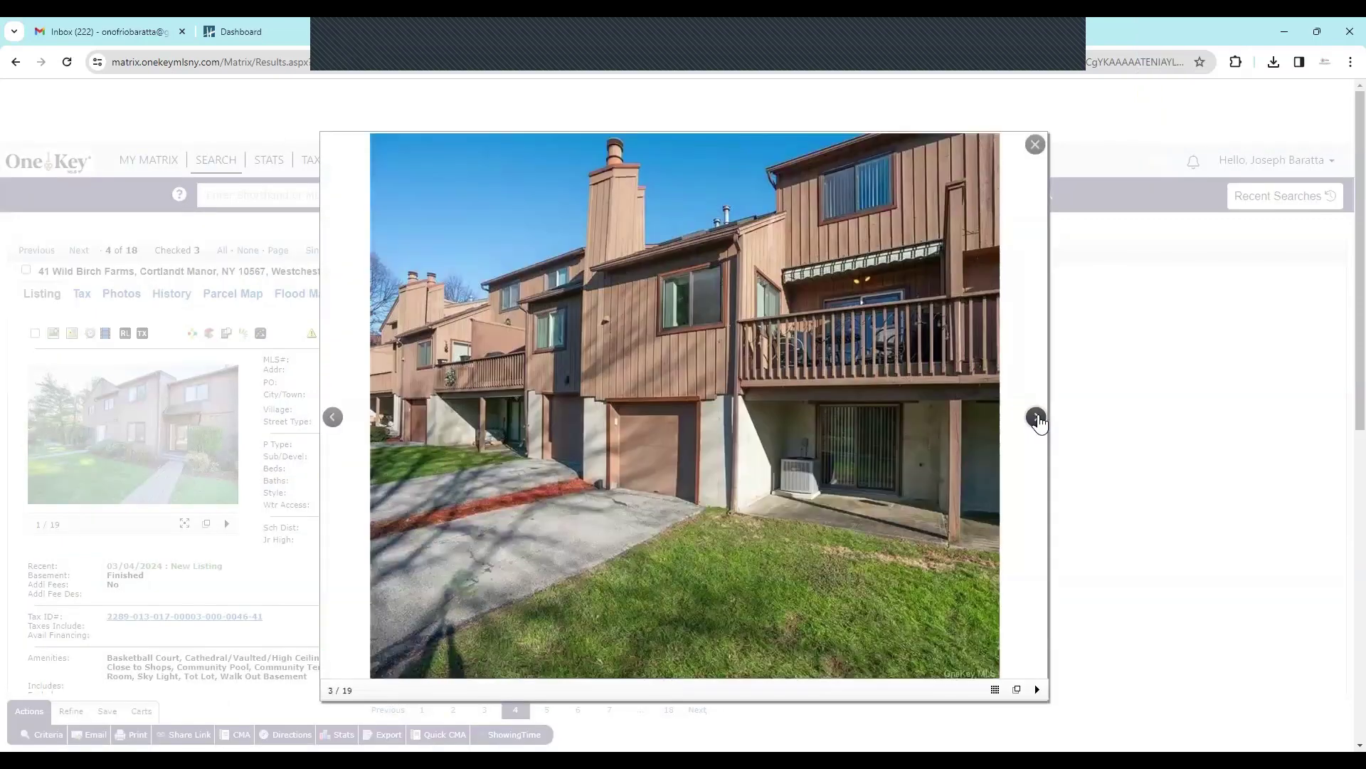
left_click(1038, 422)
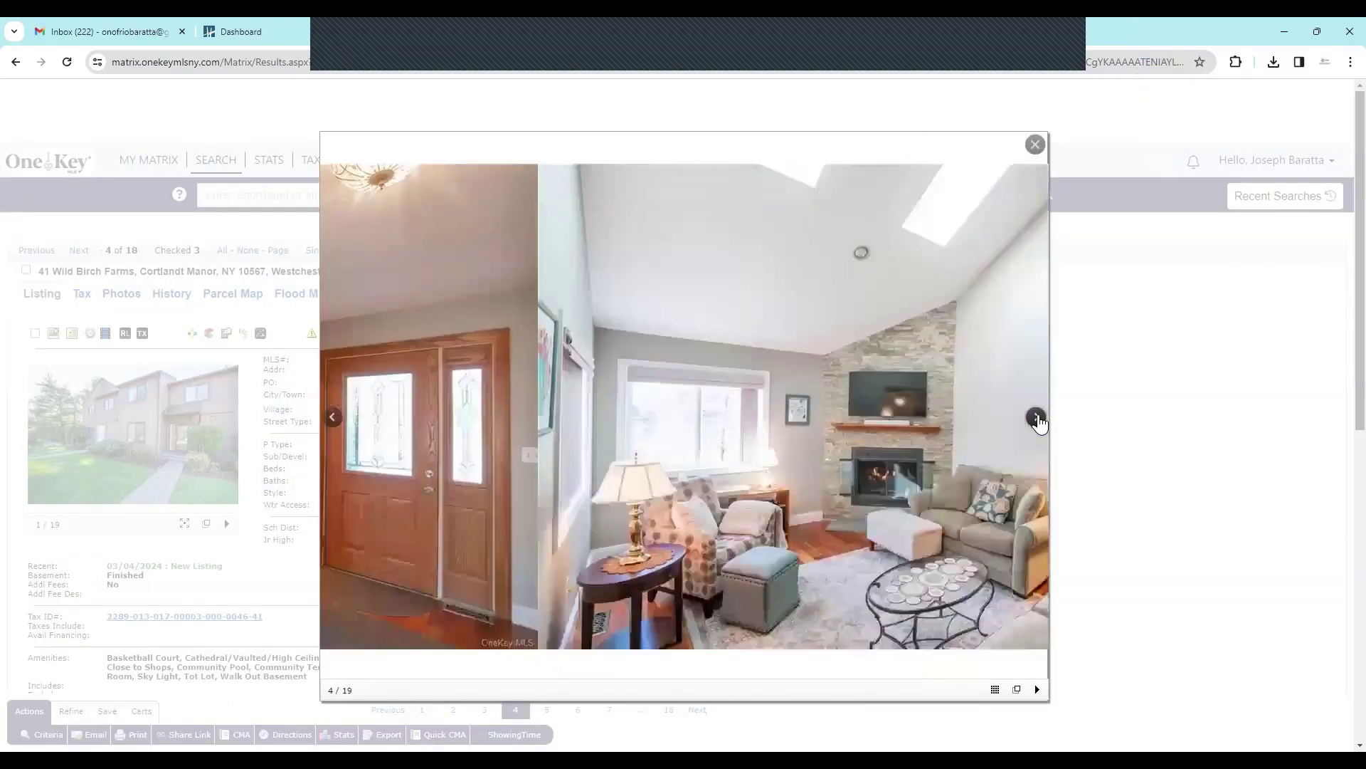
left_click(1039, 422)
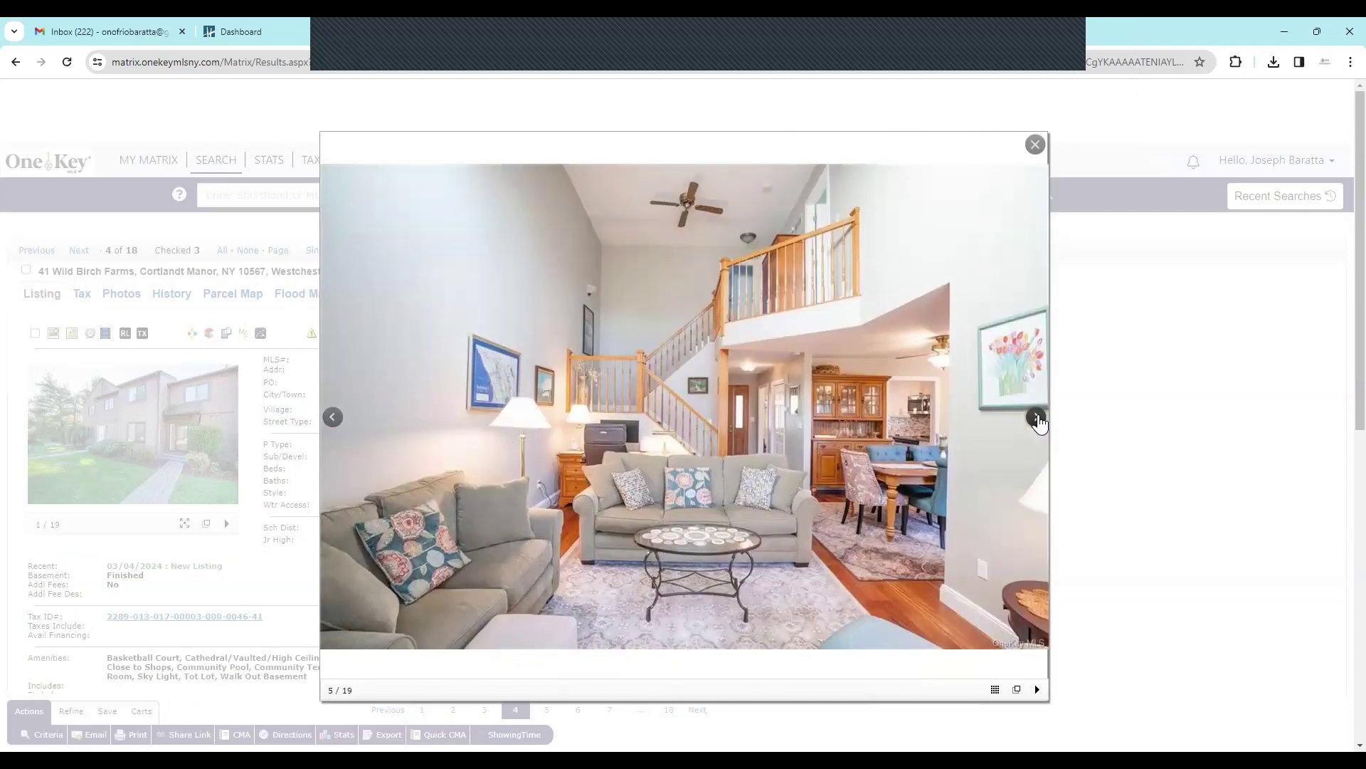
left_click(1039, 421)
left_click(1039, 422)
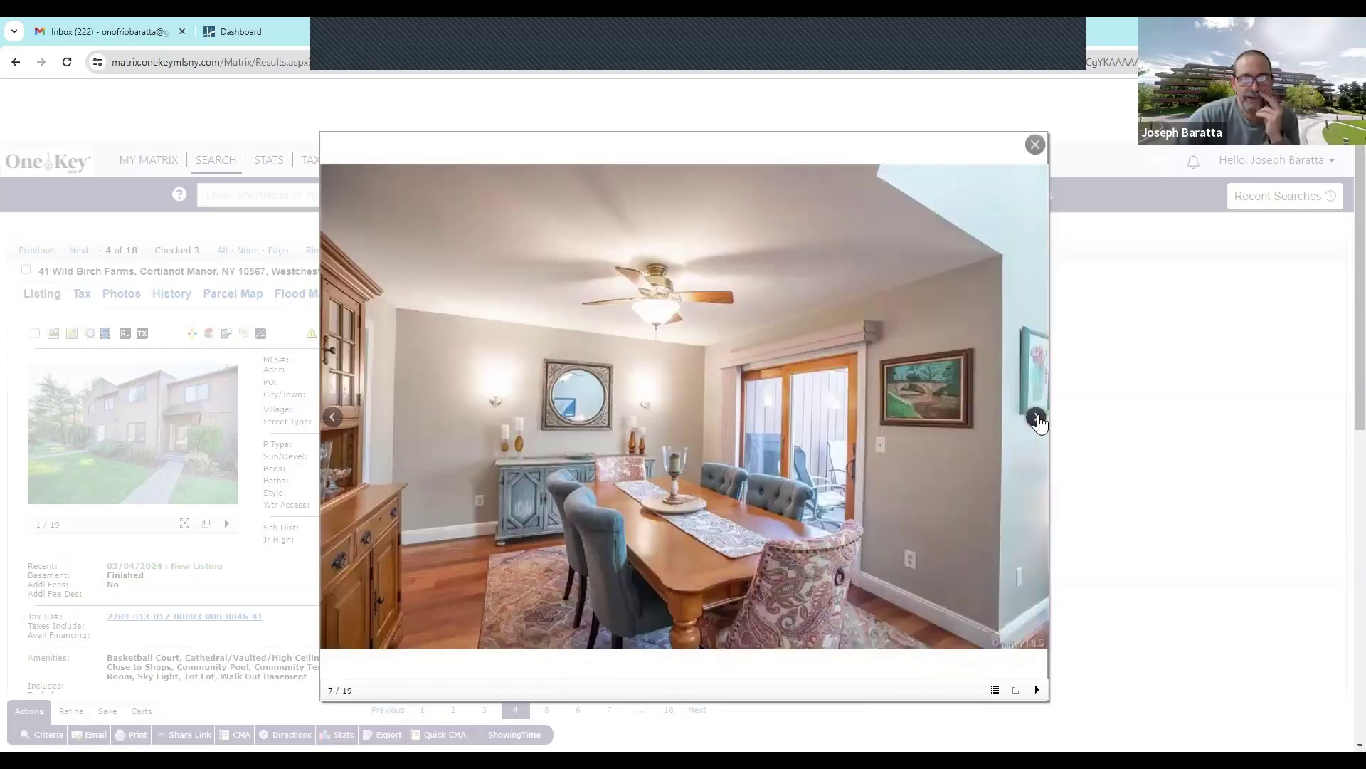
left_click(1037, 421)
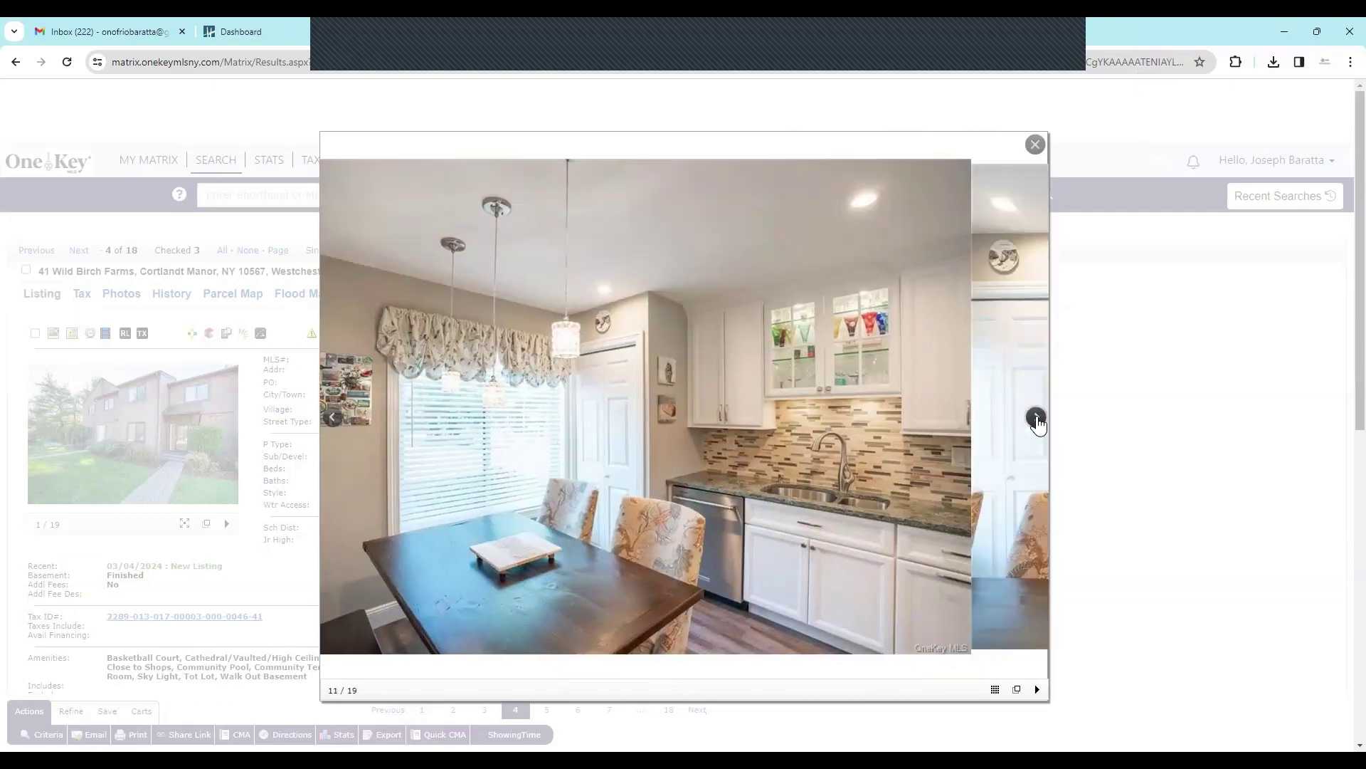
left_click(1037, 420)
left_click(1036, 420)
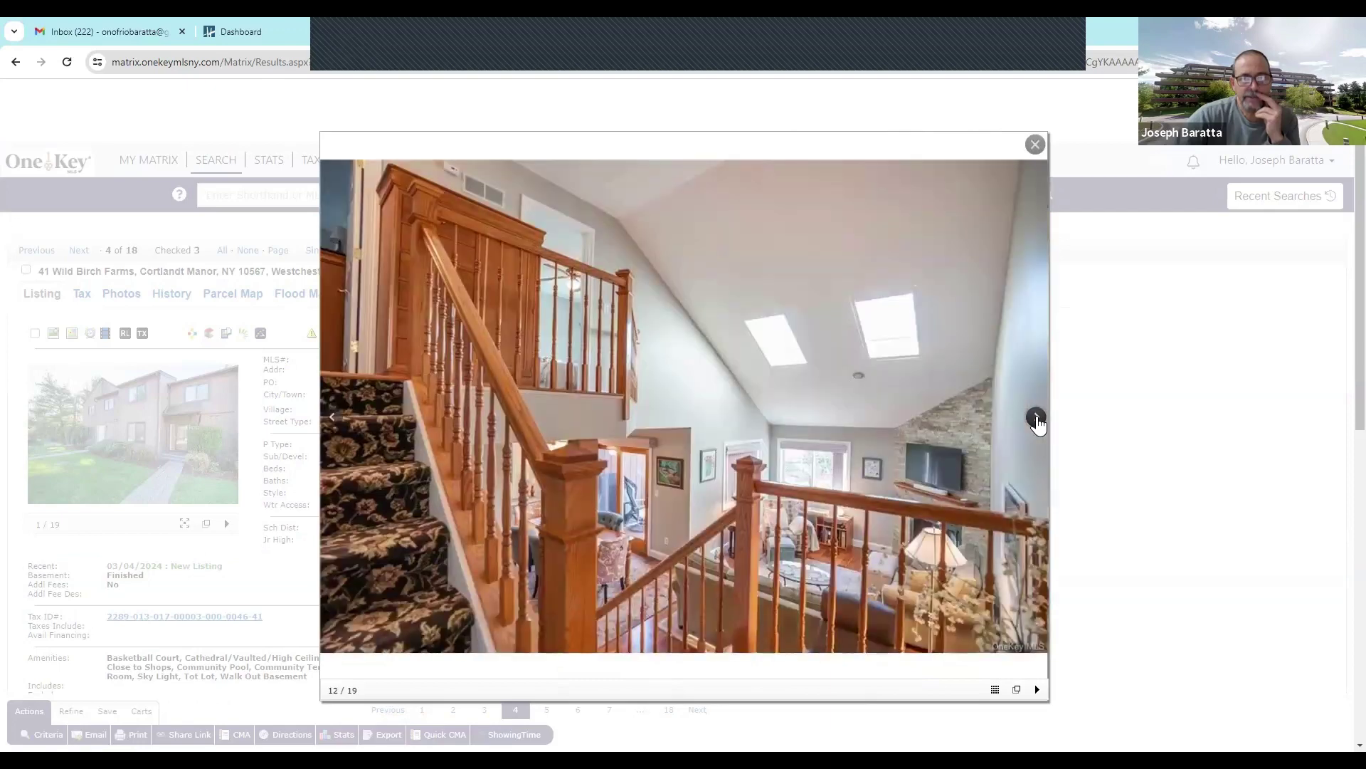
left_click(1037, 419)
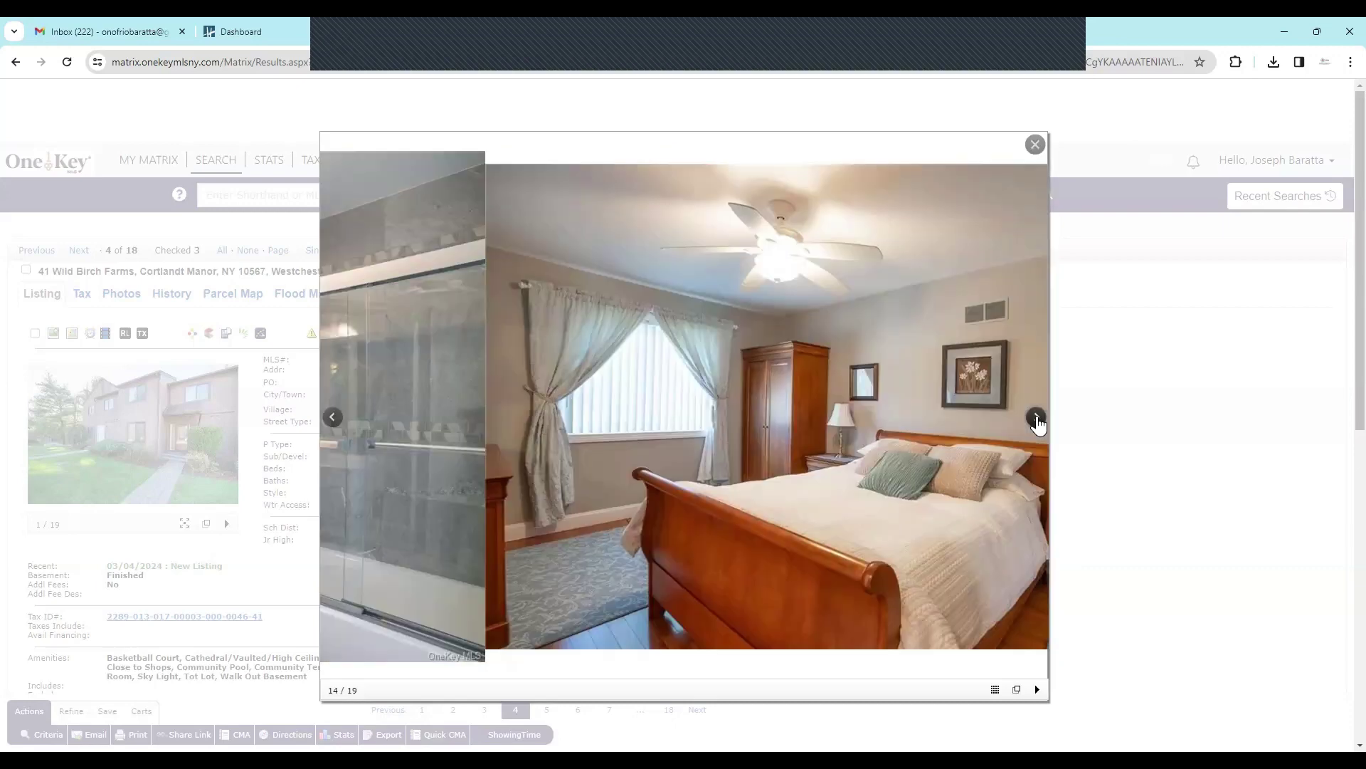
left_click(1037, 420)
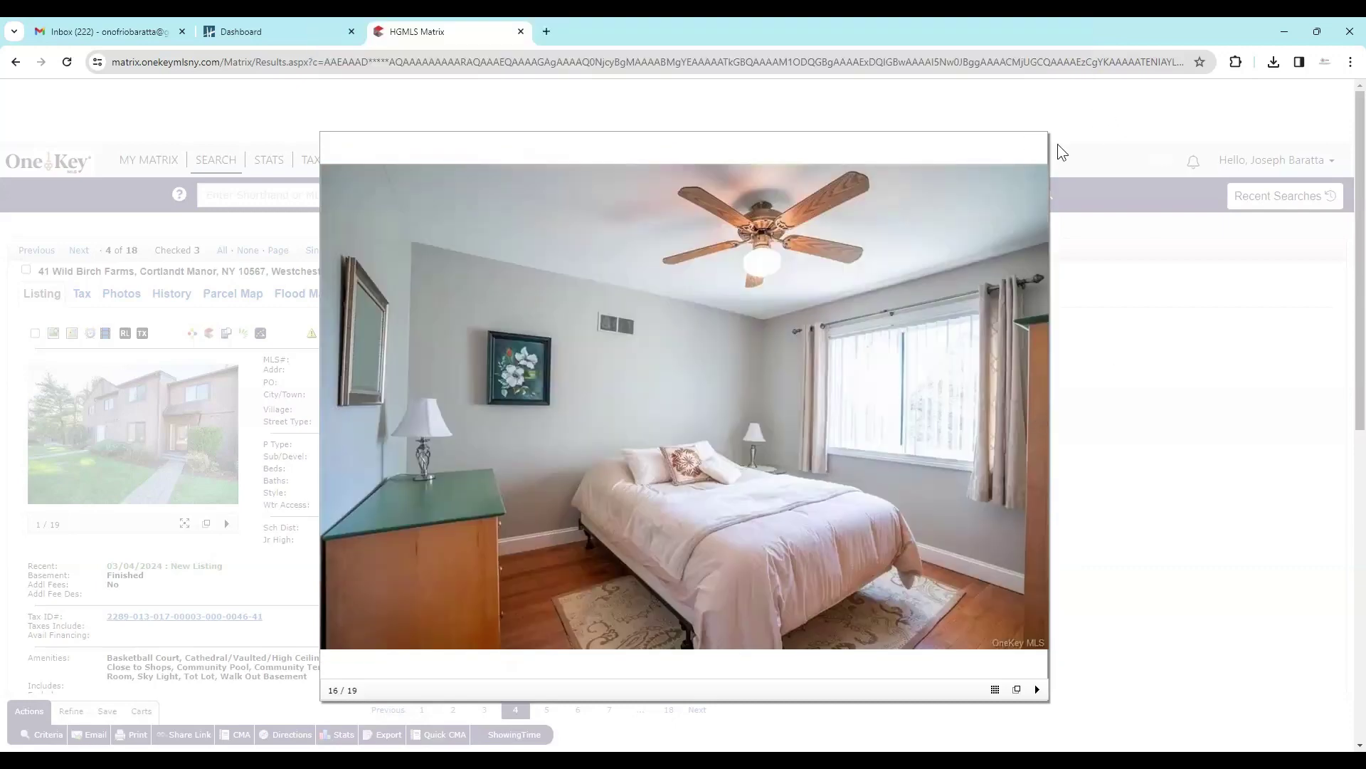
left_click(1035, 146)
scroll(722, 569, "down", 1)
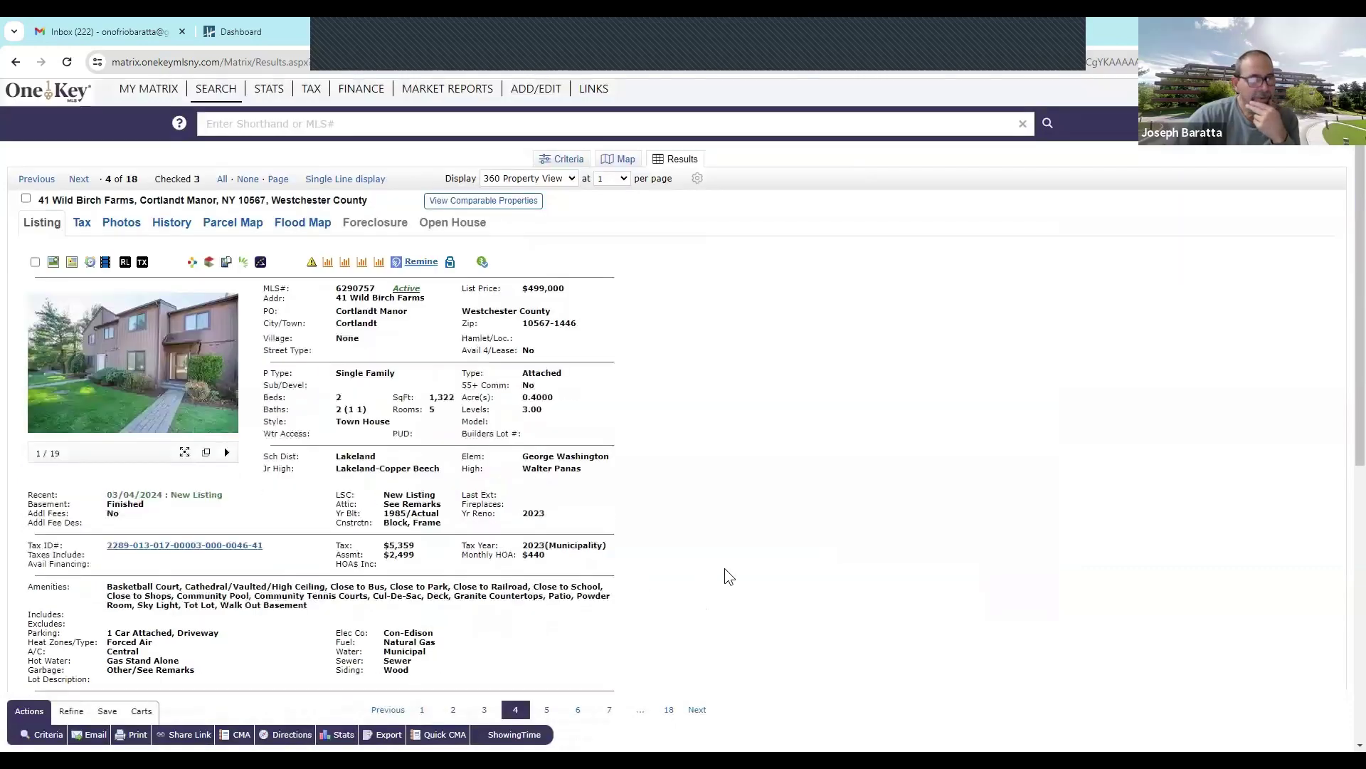
left_click(25, 198)
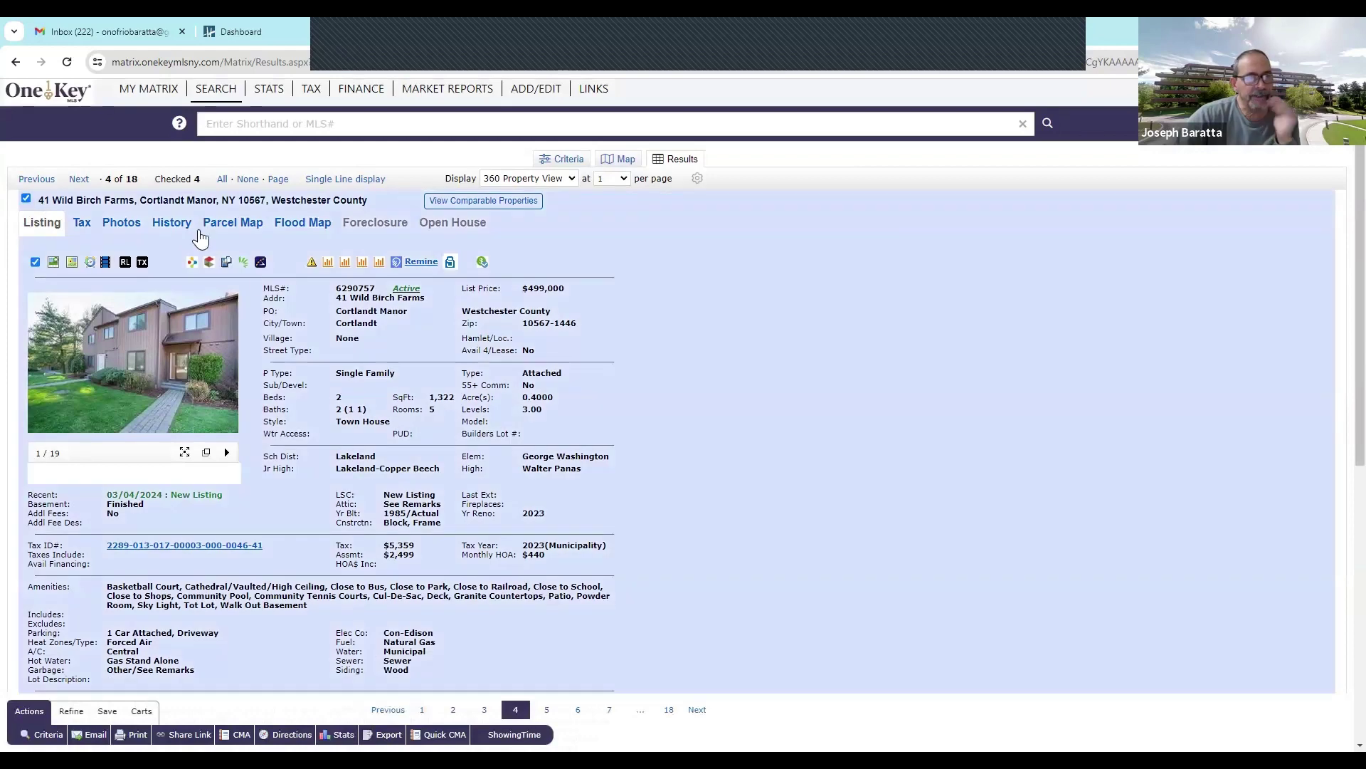
Advance to listing 5, 10 Hudson Watch Drive in Ossining at $579,000.
left_click(697, 711)
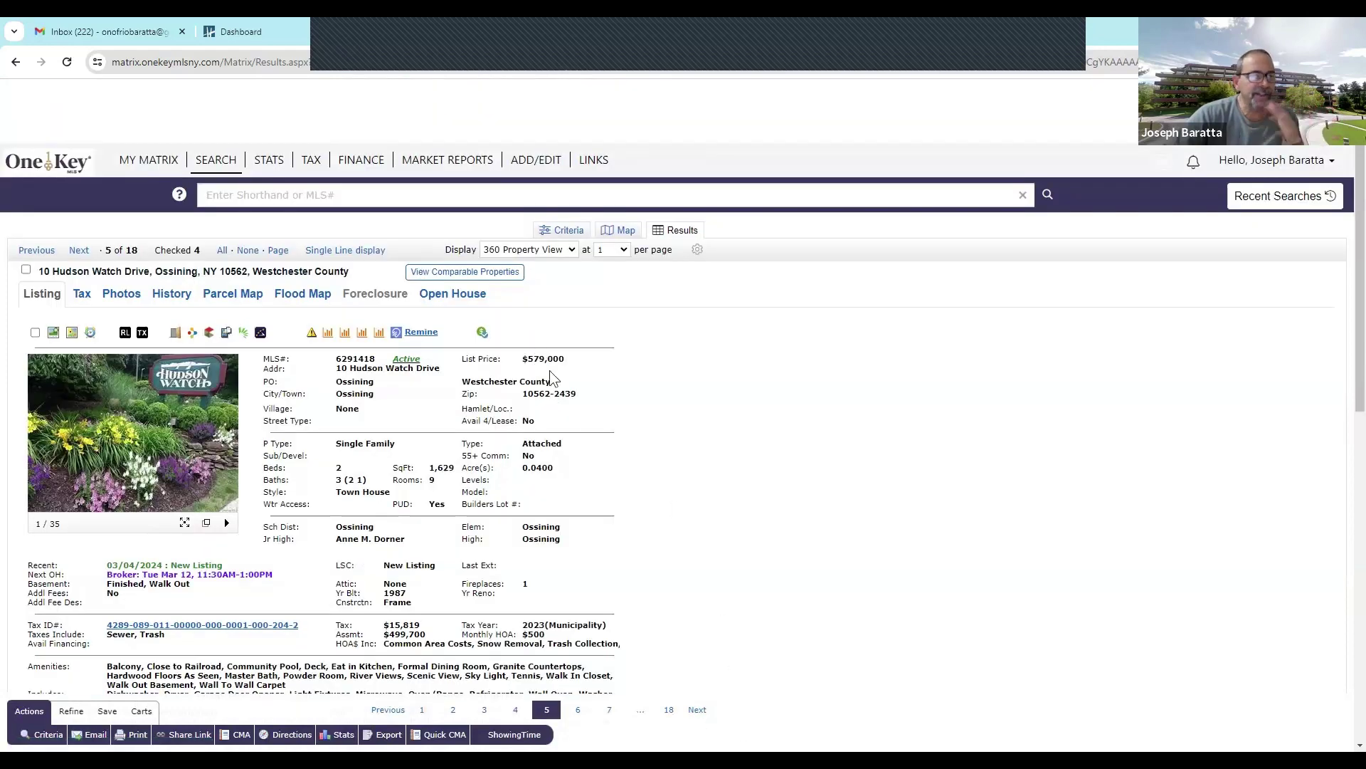